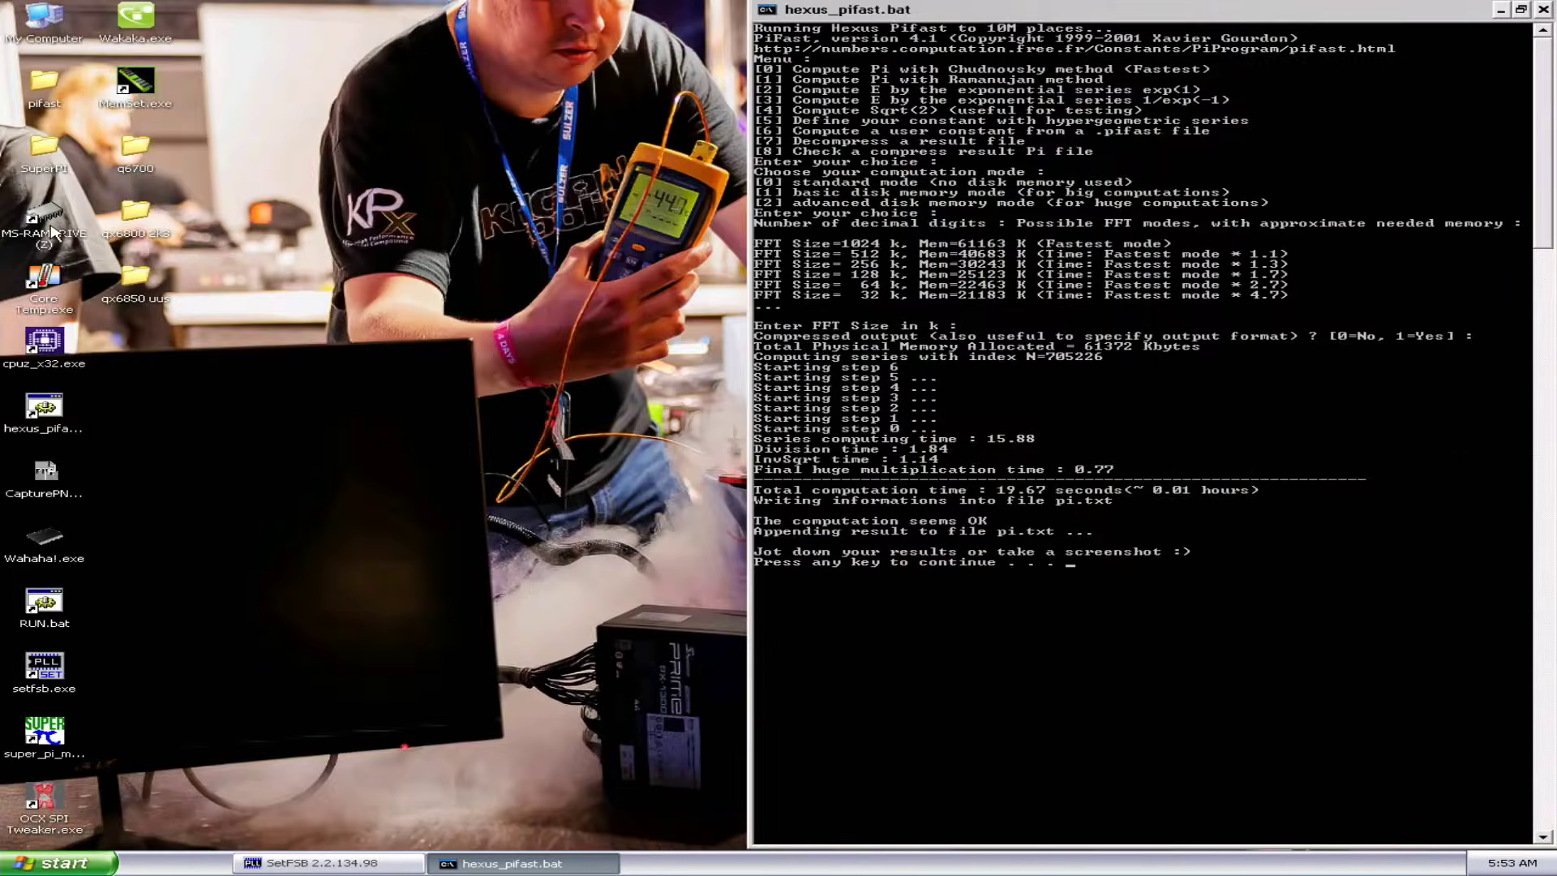
- Open two CPU-Z windows beside the PiFast result, one showing CPU and one showing Memory details, and capture the screen with CapturePNG2
{"action": "double_click", "coordinate": [44, 343]}
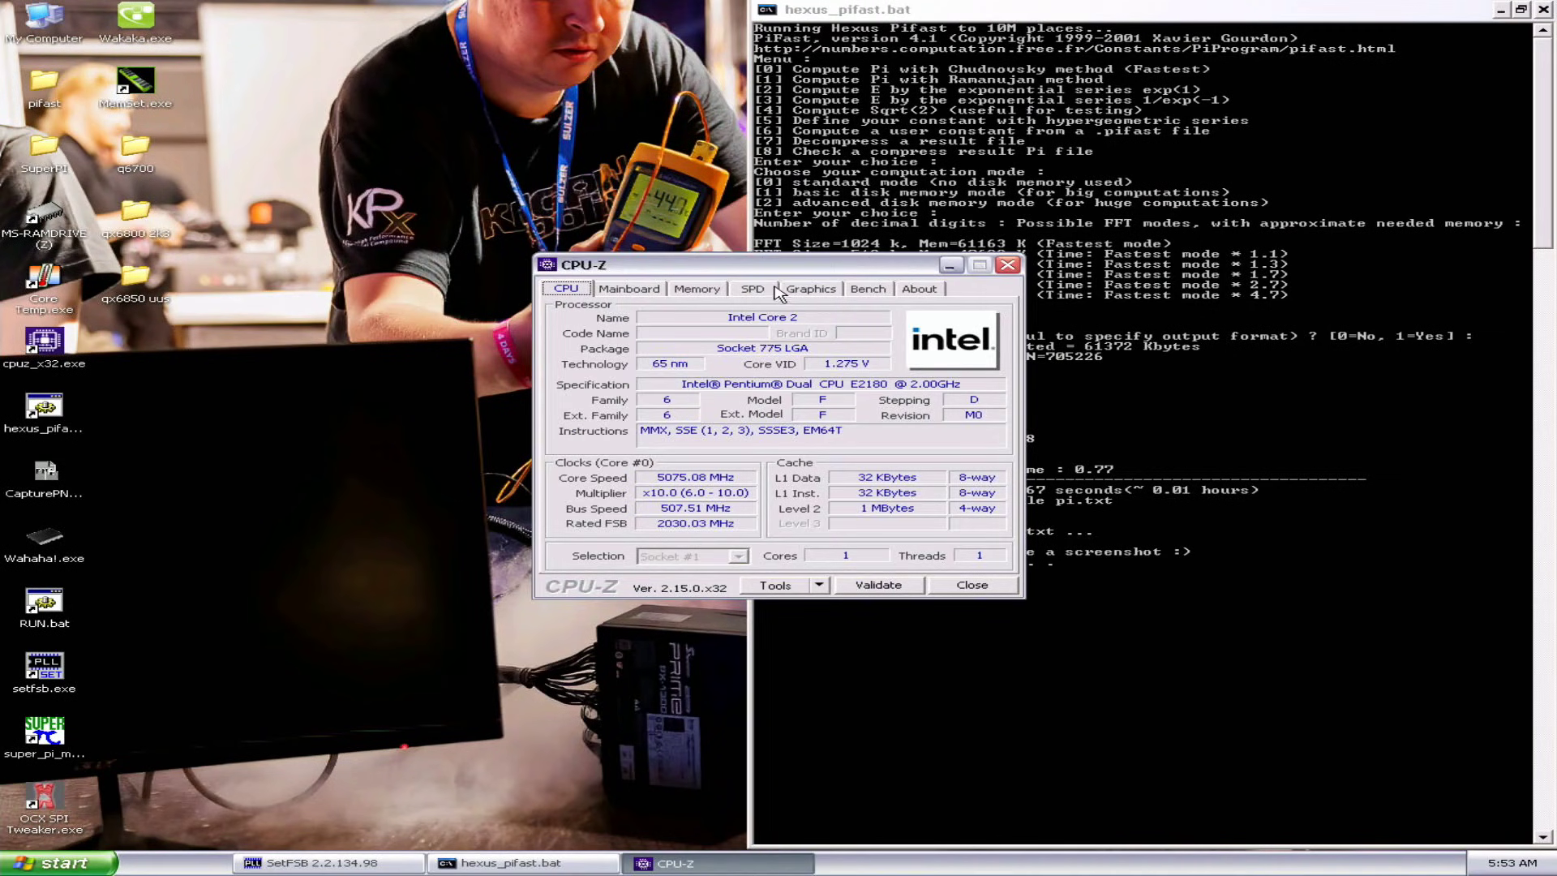
{"action": "left_click_drag", "start_coordinate": [779, 271], "coordinate": [497, 34]}
{"action": "double_click", "coordinate": [43, 342]}
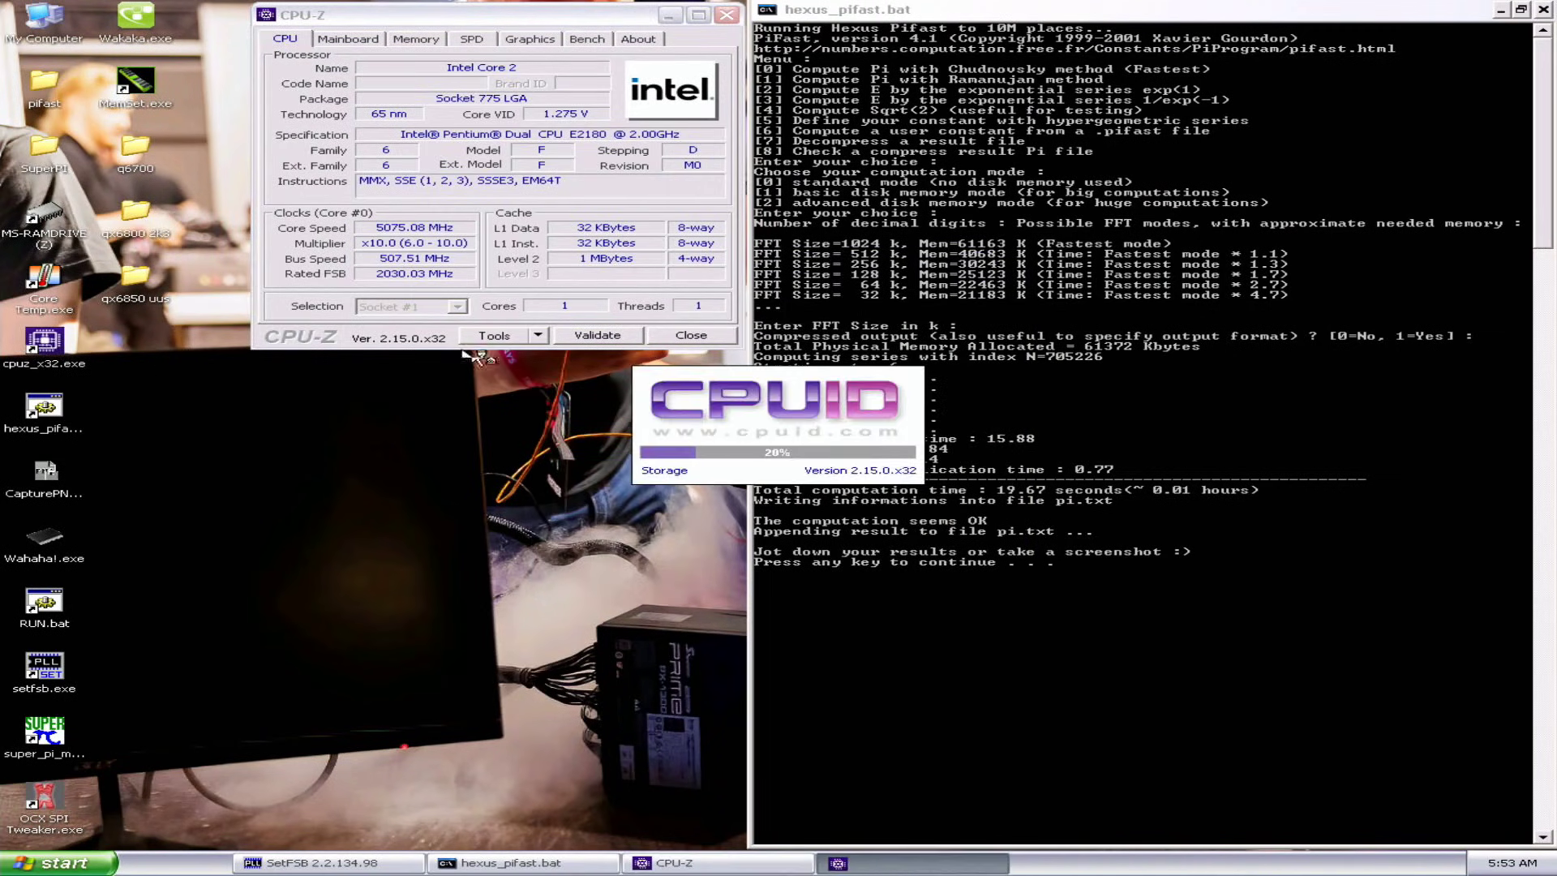
{"action": "left_click", "coordinate": [702, 295]}
{"action": "left_click_drag", "start_coordinate": [717, 267], "coordinate": [435, 376]}
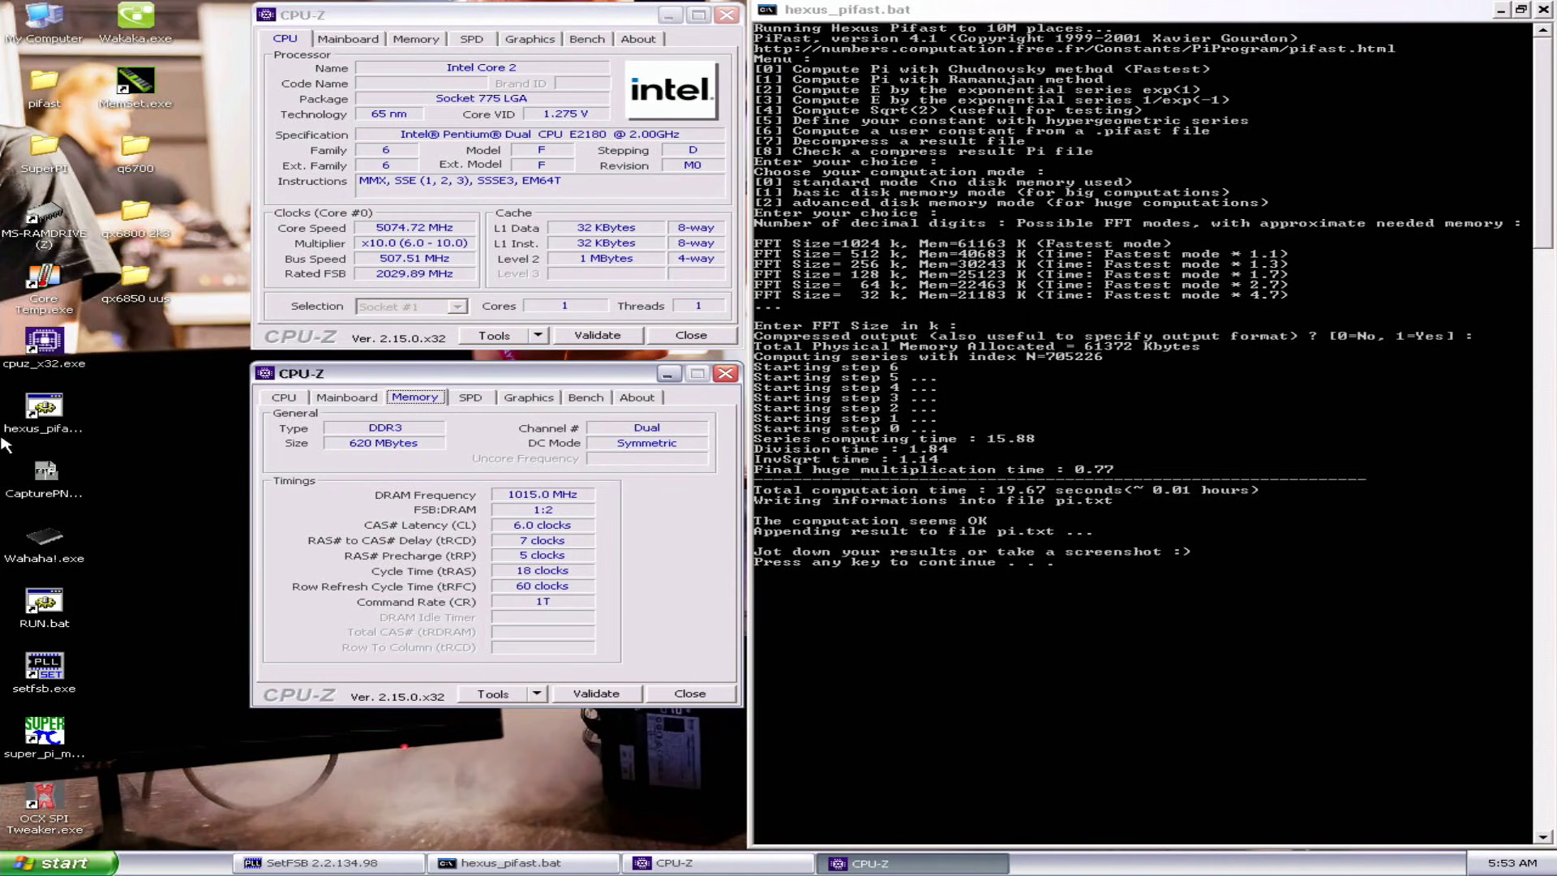
{"action": "double_click", "coordinate": [33, 477]}
- Open a third CPU-Z window with the Mainboard details below the PiFast result and capture the screen again
{"action": "double_click", "coordinate": [43, 342]}
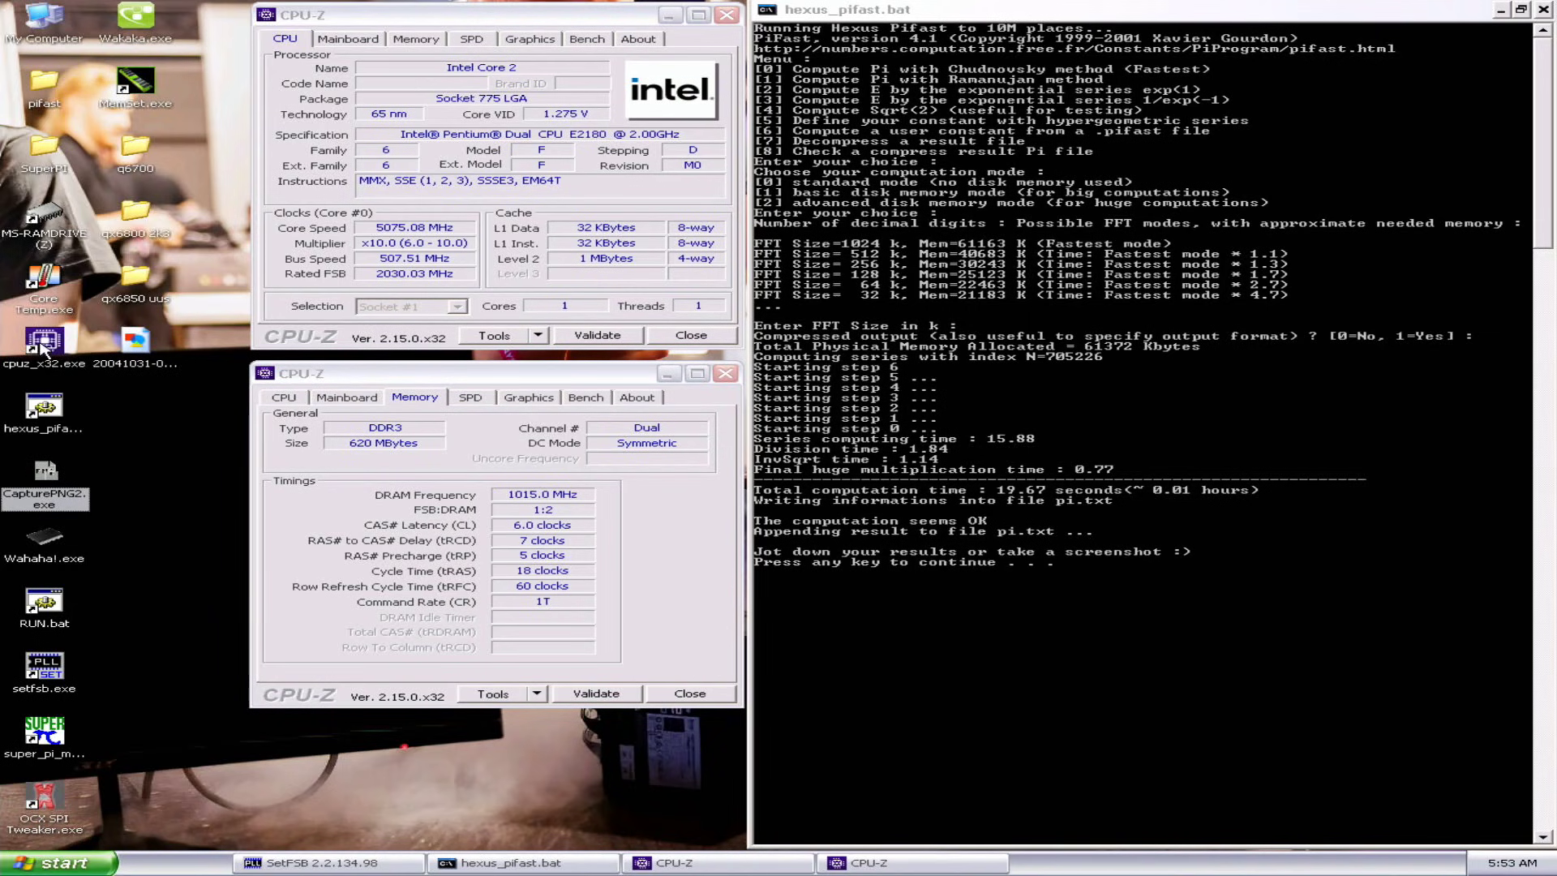
{"action": "left_click", "coordinate": [629, 289]}
{"action": "left_click_drag", "start_coordinate": [689, 264], "coordinate": [909, 591]}
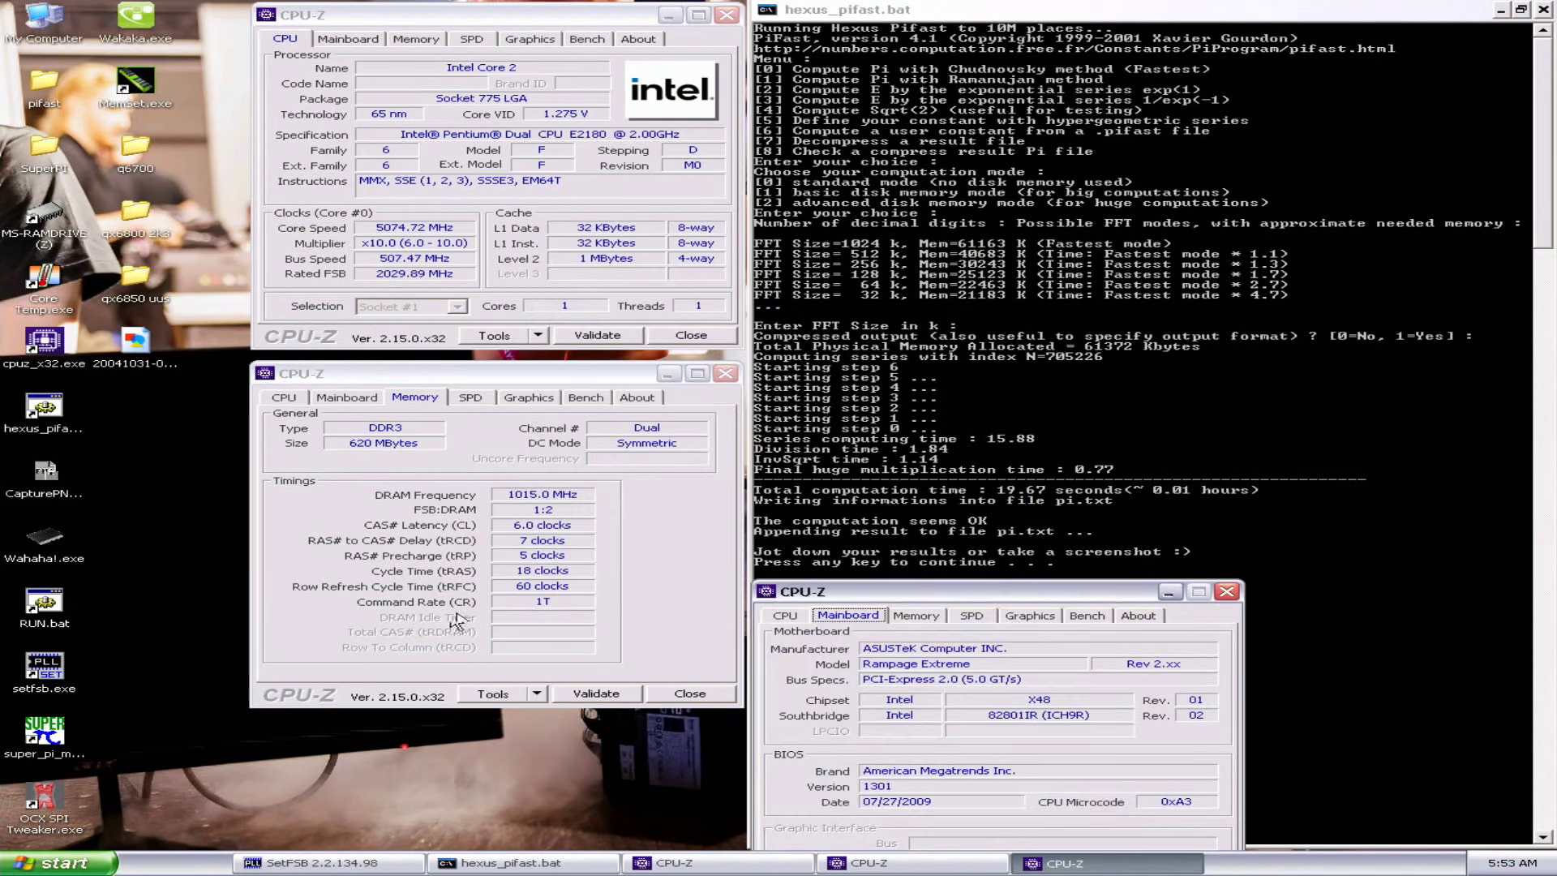
{"action": "left_click", "coordinate": [59, 489]}
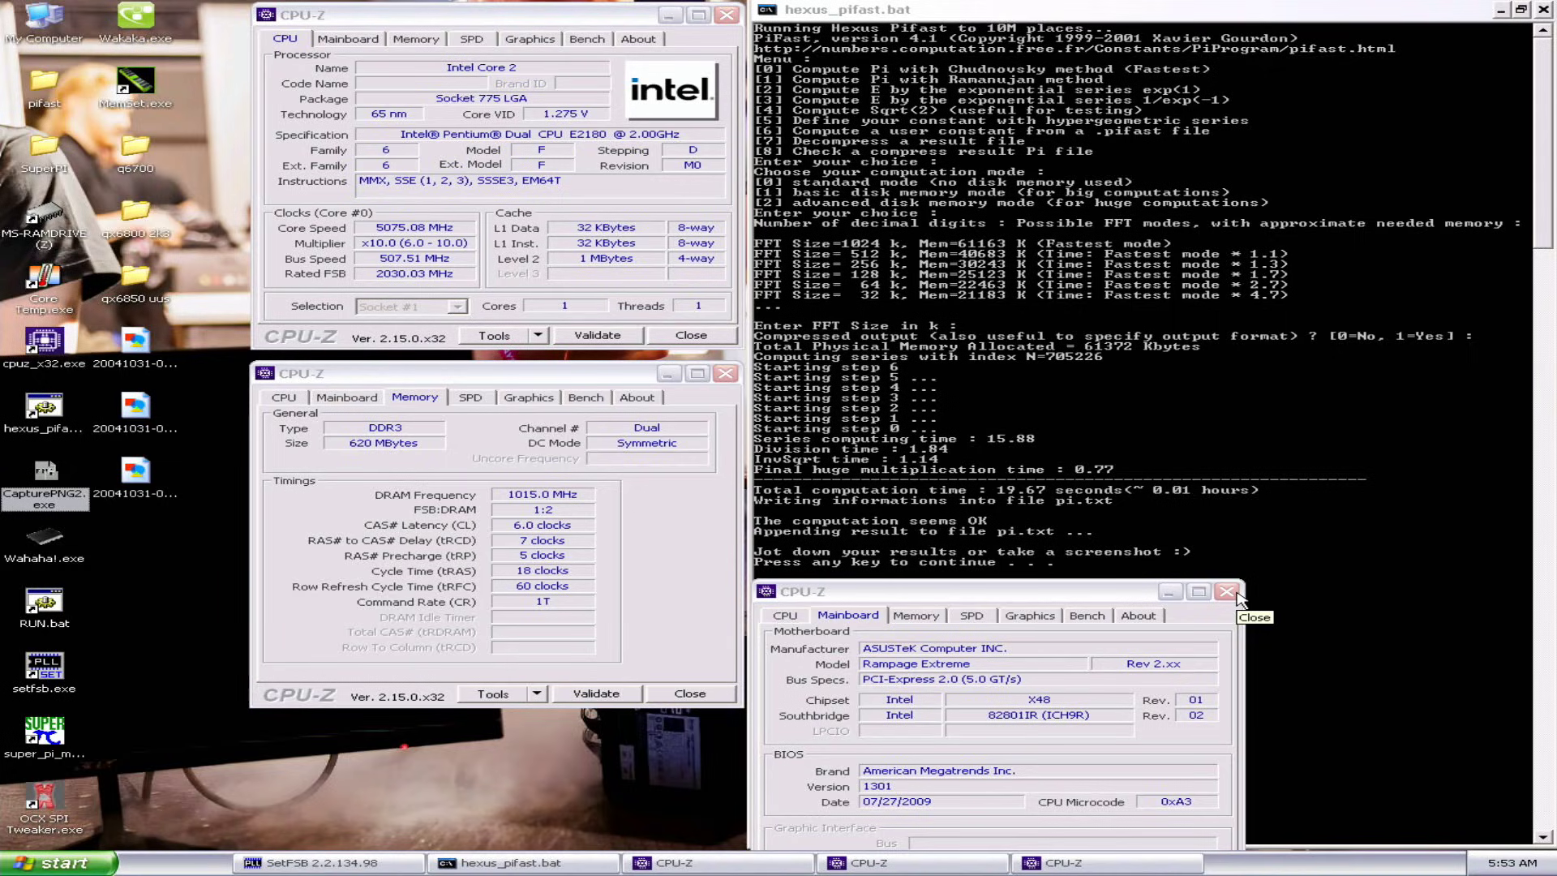
- Close the three CPU-Z windows and the finished PiFast console
{"action": "left_click", "coordinate": [1227, 591]}
{"action": "key", "text": "Return"}
{"action": "left_click", "coordinate": [725, 373]}
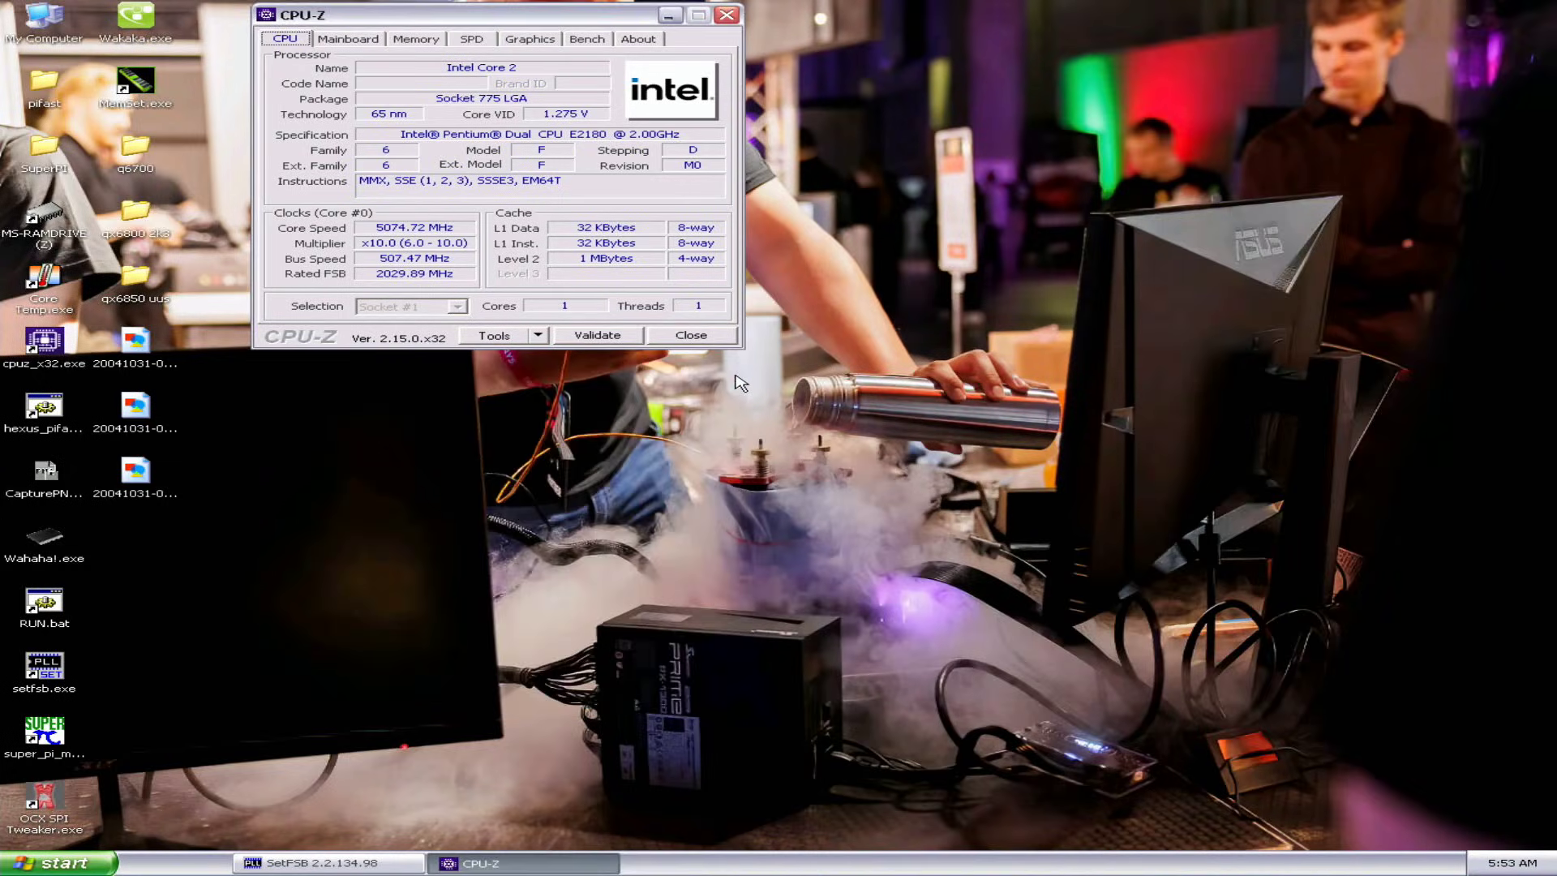
{"action": "left_click", "coordinate": [692, 335]}
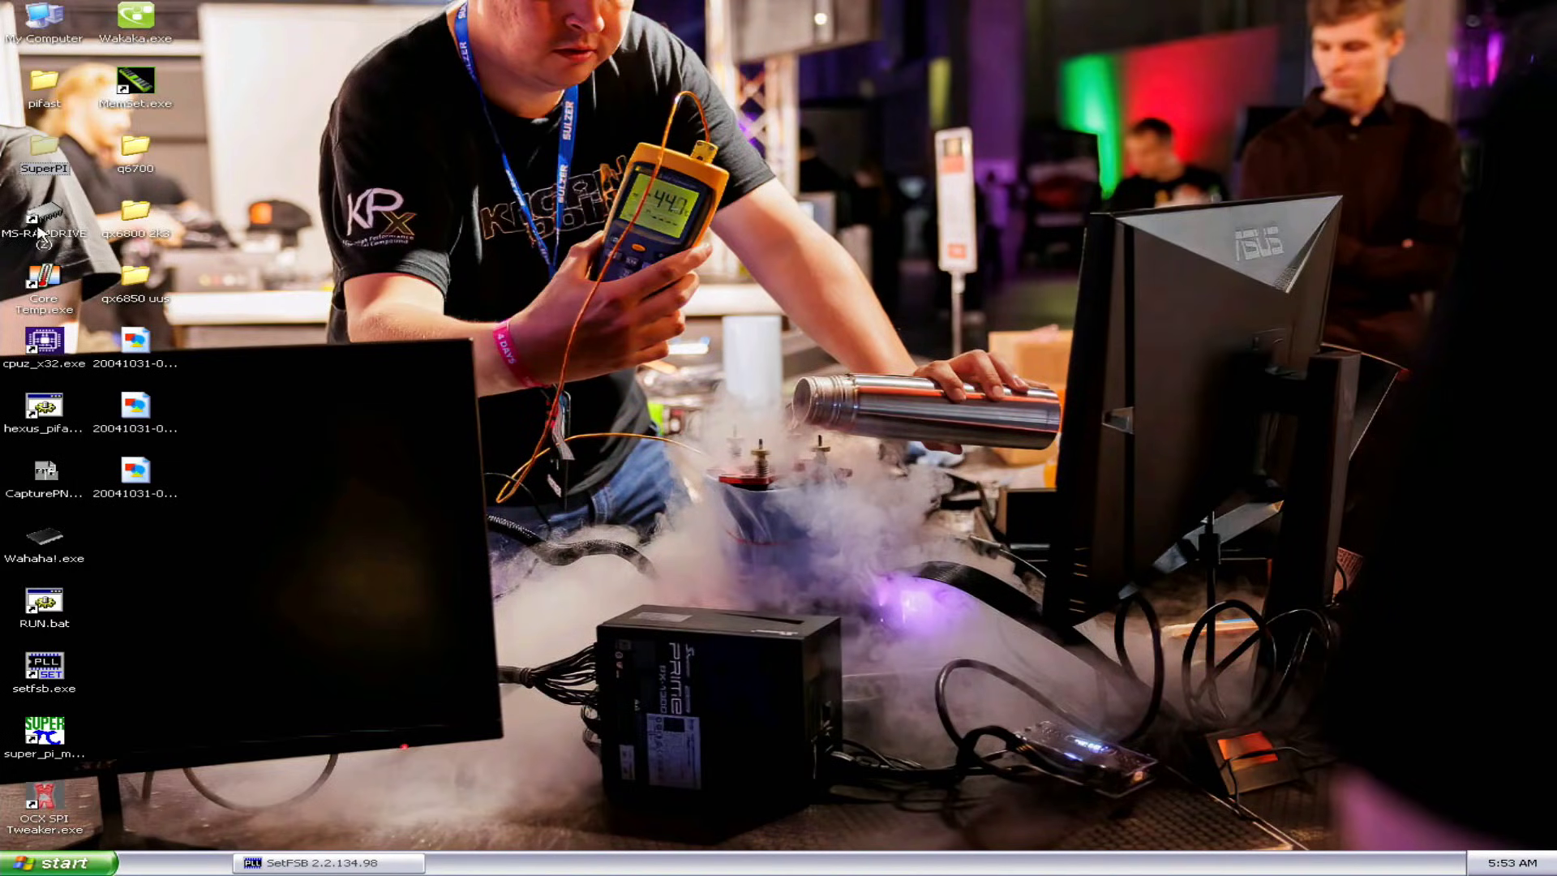
- Launch Super PI, move its window clear of the desktop icons, and run the 16K digit calculation
{"action": "double_click", "coordinate": [47, 733]}
{"action": "left_click_drag", "start_coordinate": [378, 36], "coordinate": [1200, 19]}
{"action": "left_click", "coordinate": [892, 36]}
{"action": "key", "text": "Return"}
{"action": "key", "text": "Return"}
{"action": "key", "text": "Return"}
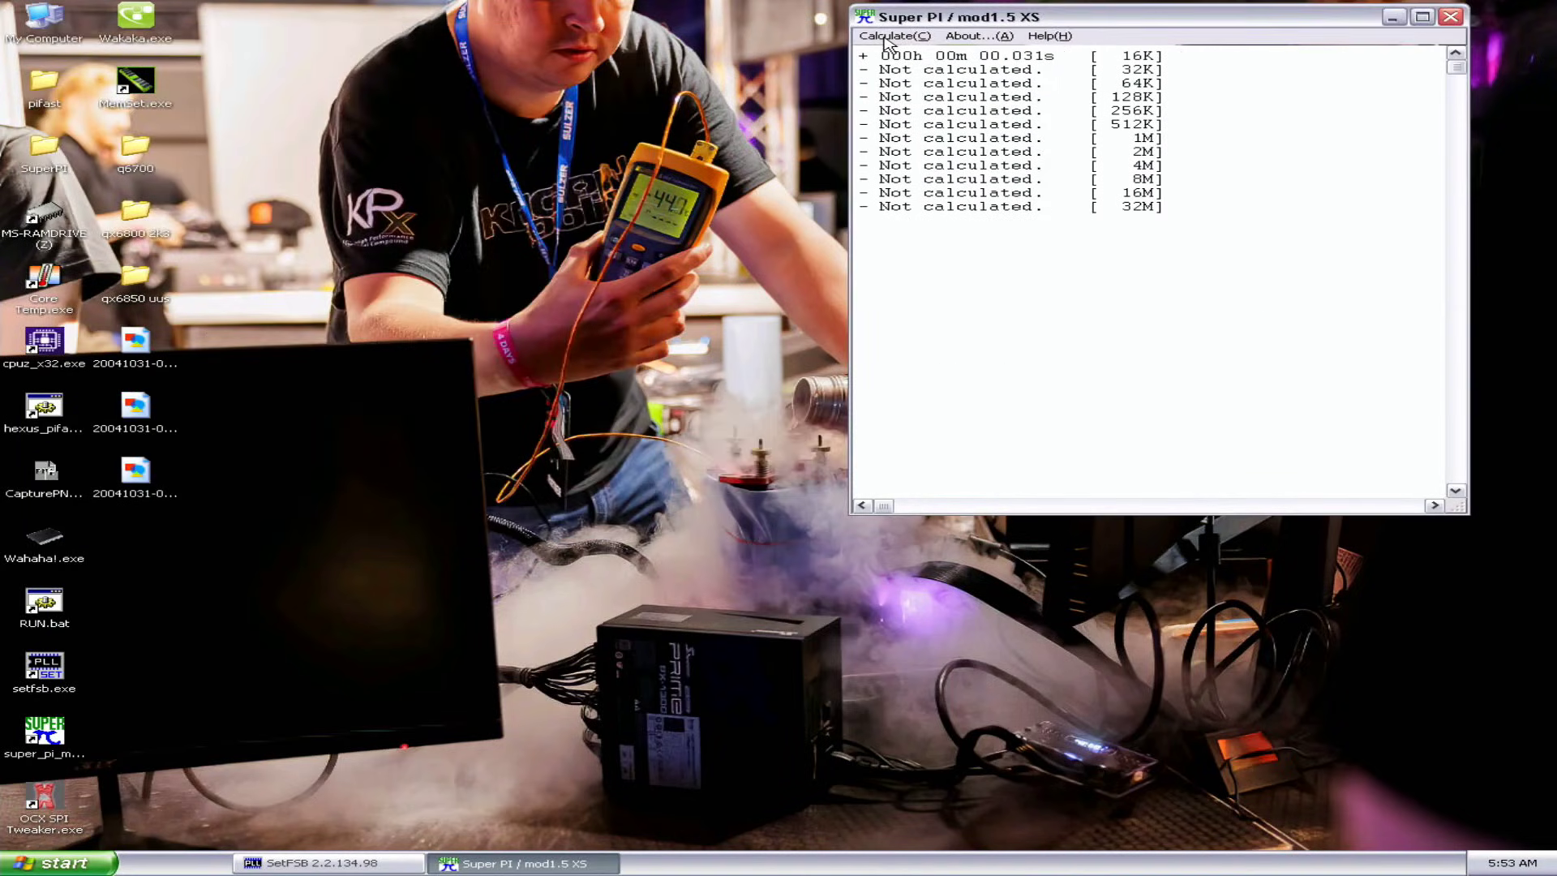
{"action": "left_click", "coordinate": [889, 36]}
{"action": "key", "text": "Return"}
{"action": "key", "text": "Return"}
- Shrink the Super PI window to its title bar and set up a calculation of 1M digits of pi
{"action": "left_click_drag", "start_coordinate": [1458, 508], "coordinate": [789, 31]}
{"action": "key", "text": "alt+c"}
{"action": "key", "text": "Down"}
{"action": "key", "text": "Down"}
{"action": "key", "text": "Down"}
{"action": "key", "text": "Down"}
{"action": "key", "text": "Down"}
{"action": "key", "text": "Down"}
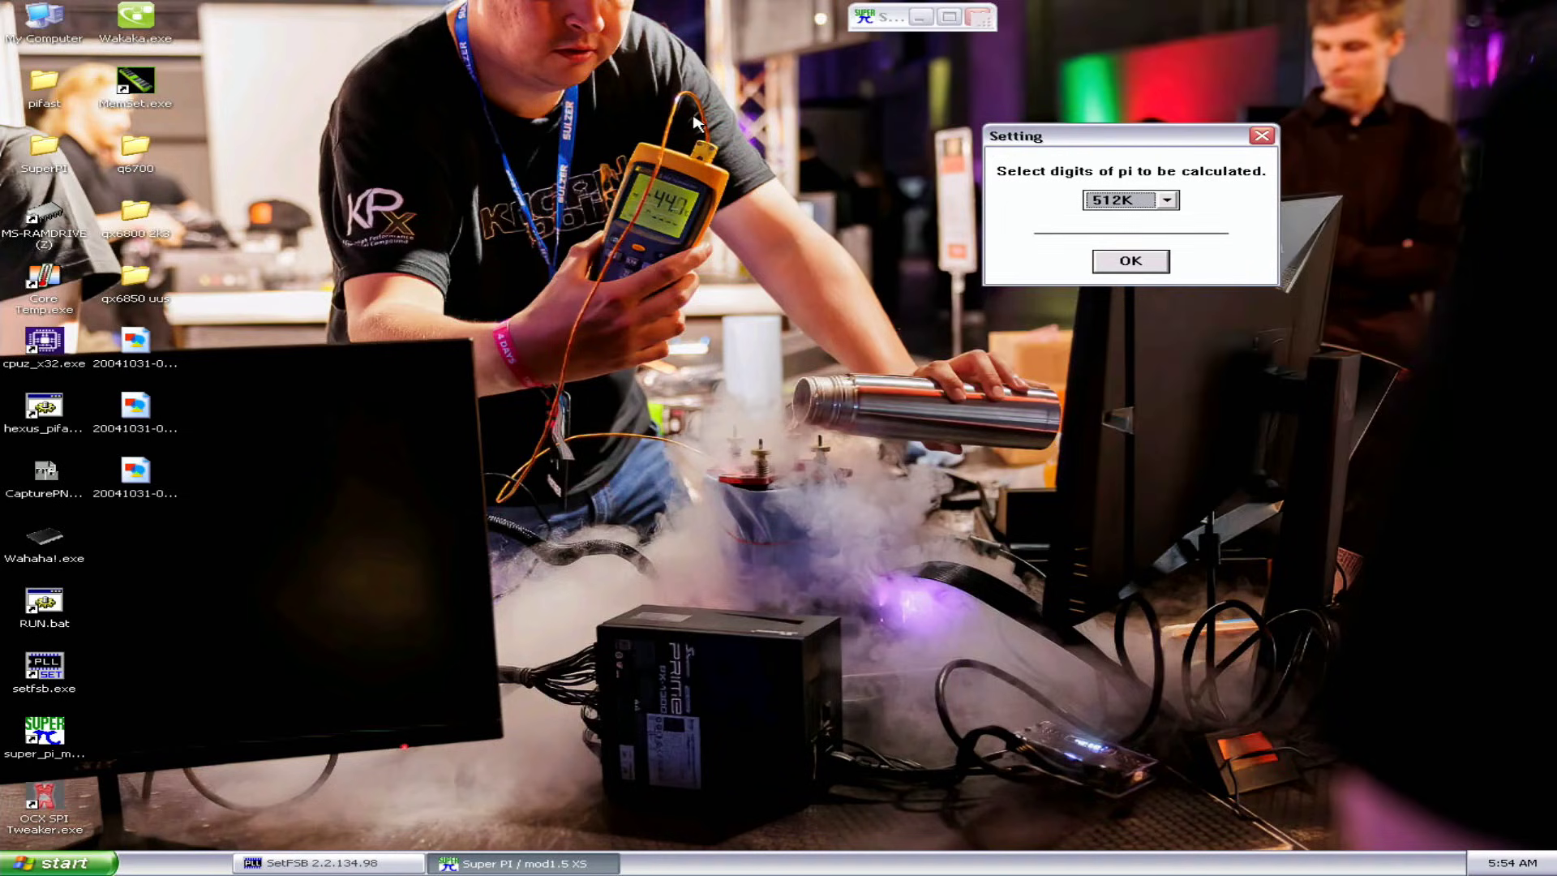
{"action": "key", "text": "Return"}
- Change the priority of the Super PI process in Task Manager, then close Task Manager
{"action": "key", "text": "ctrl+shift+Escape"}
{"action": "right_click", "coordinate": [1010, 439]}
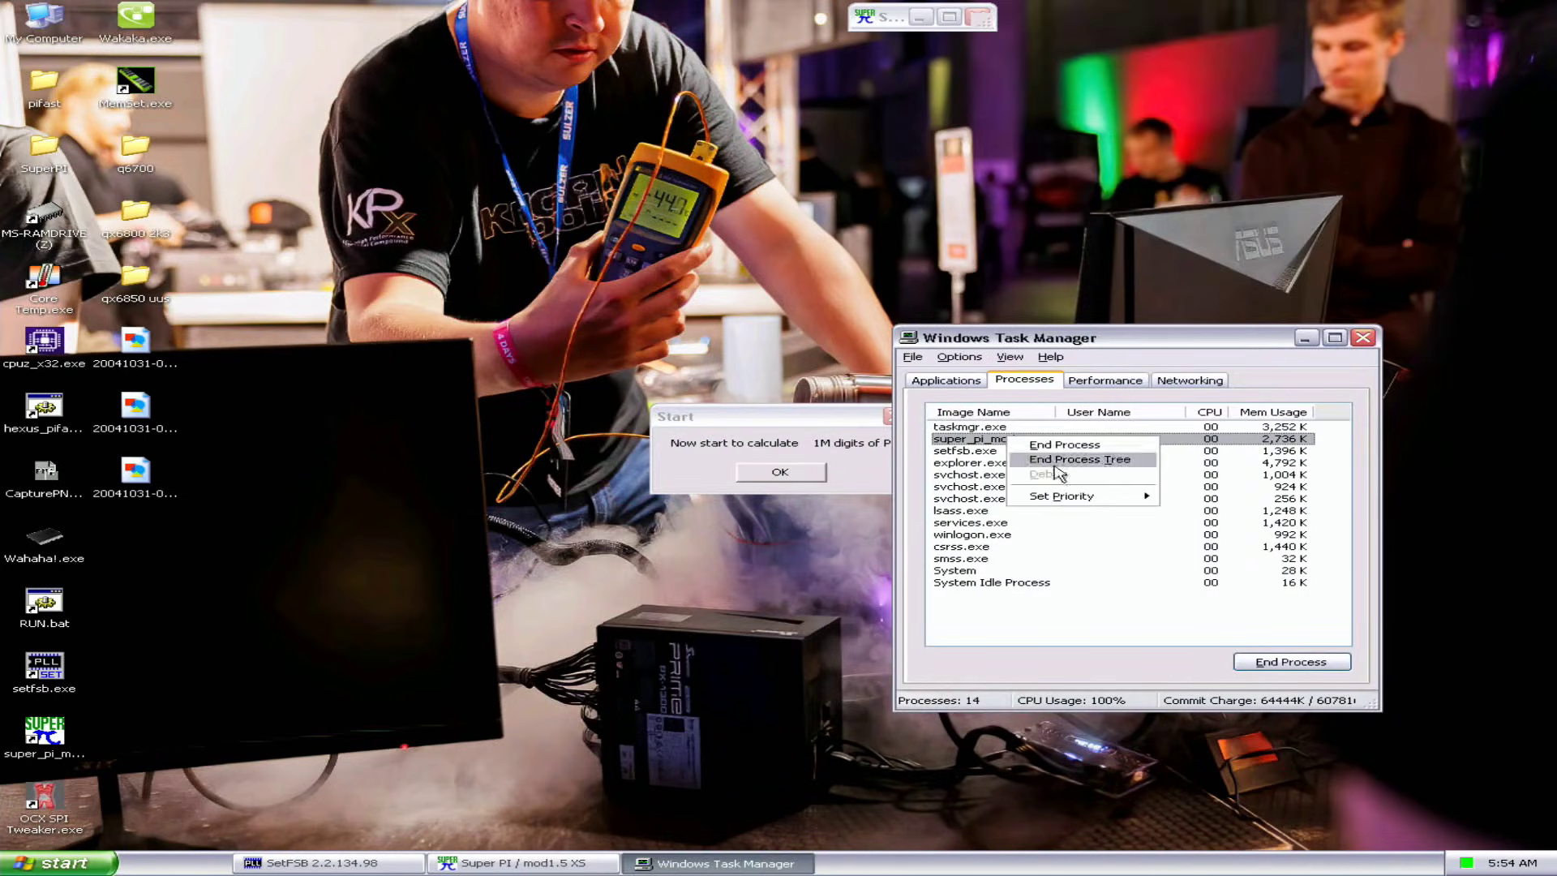
{"action": "mouse_move", "coordinate": [1071, 495]}
{"action": "left_click", "coordinate": [1188, 496]}
{"action": "left_click", "coordinate": [1362, 337]}
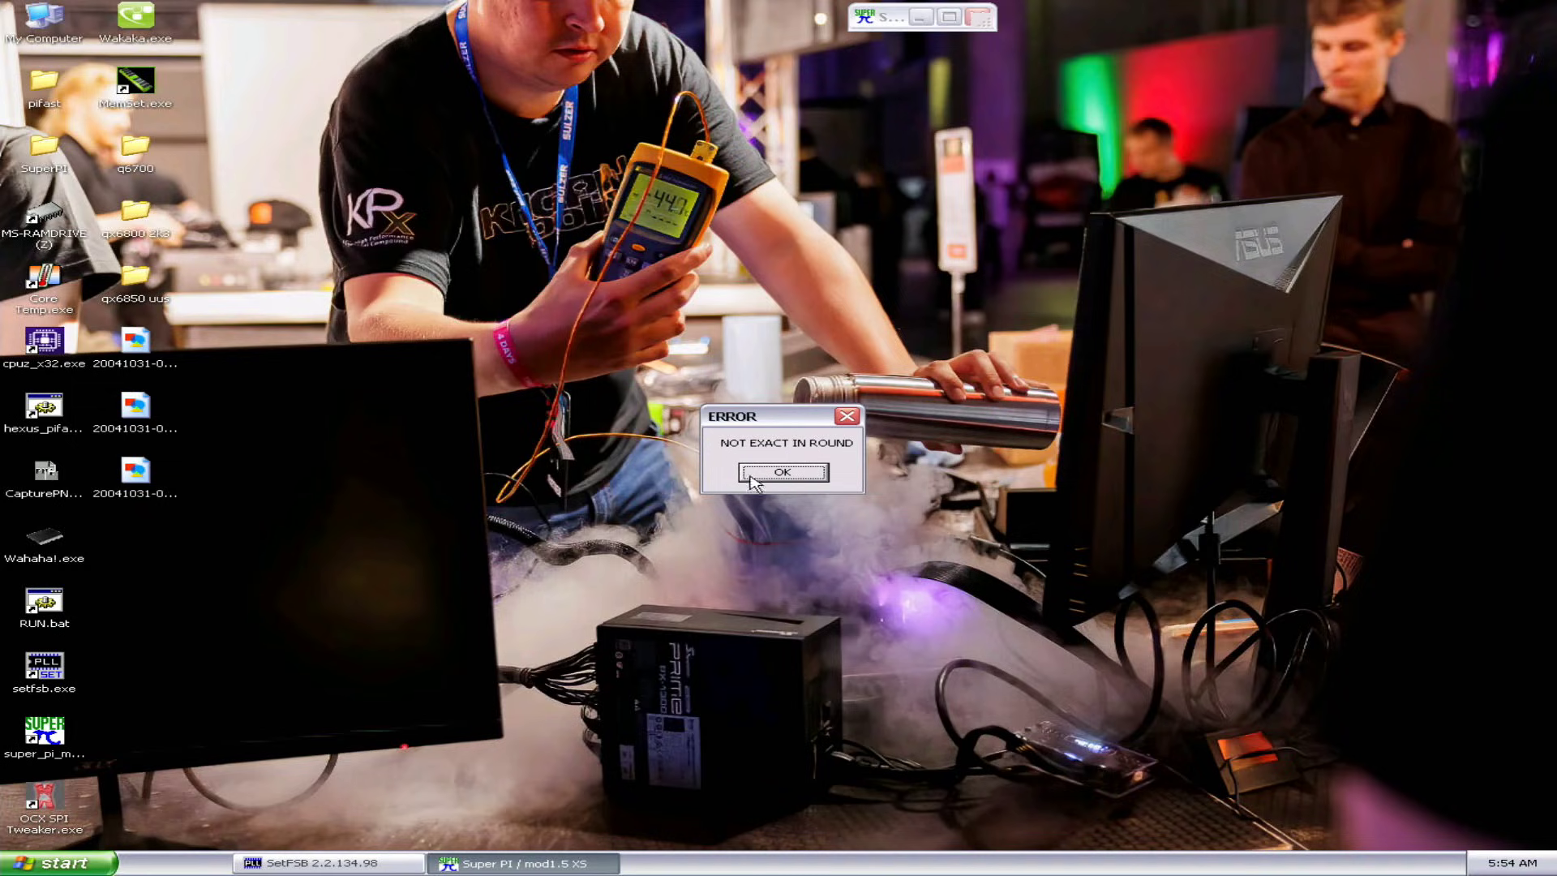
- Tile the open windows to enlarge Super PI and show its 1M calculation times
{"action": "right_click", "coordinate": [890, 863]}
{"action": "left_click", "coordinate": [997, 796]}
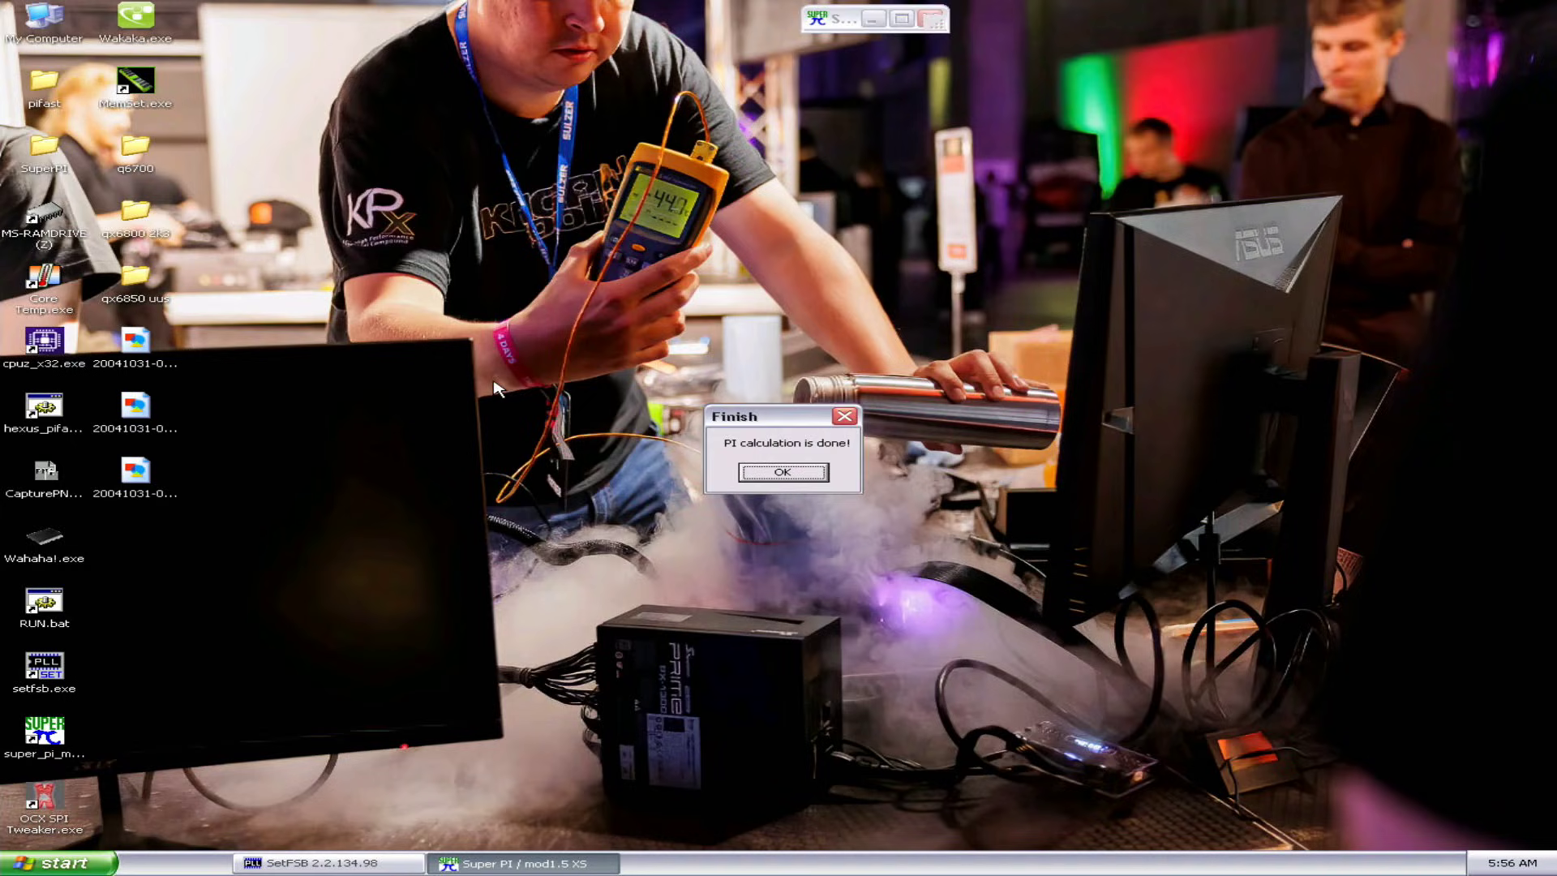
{"action": "right_click", "coordinate": [993, 862]}
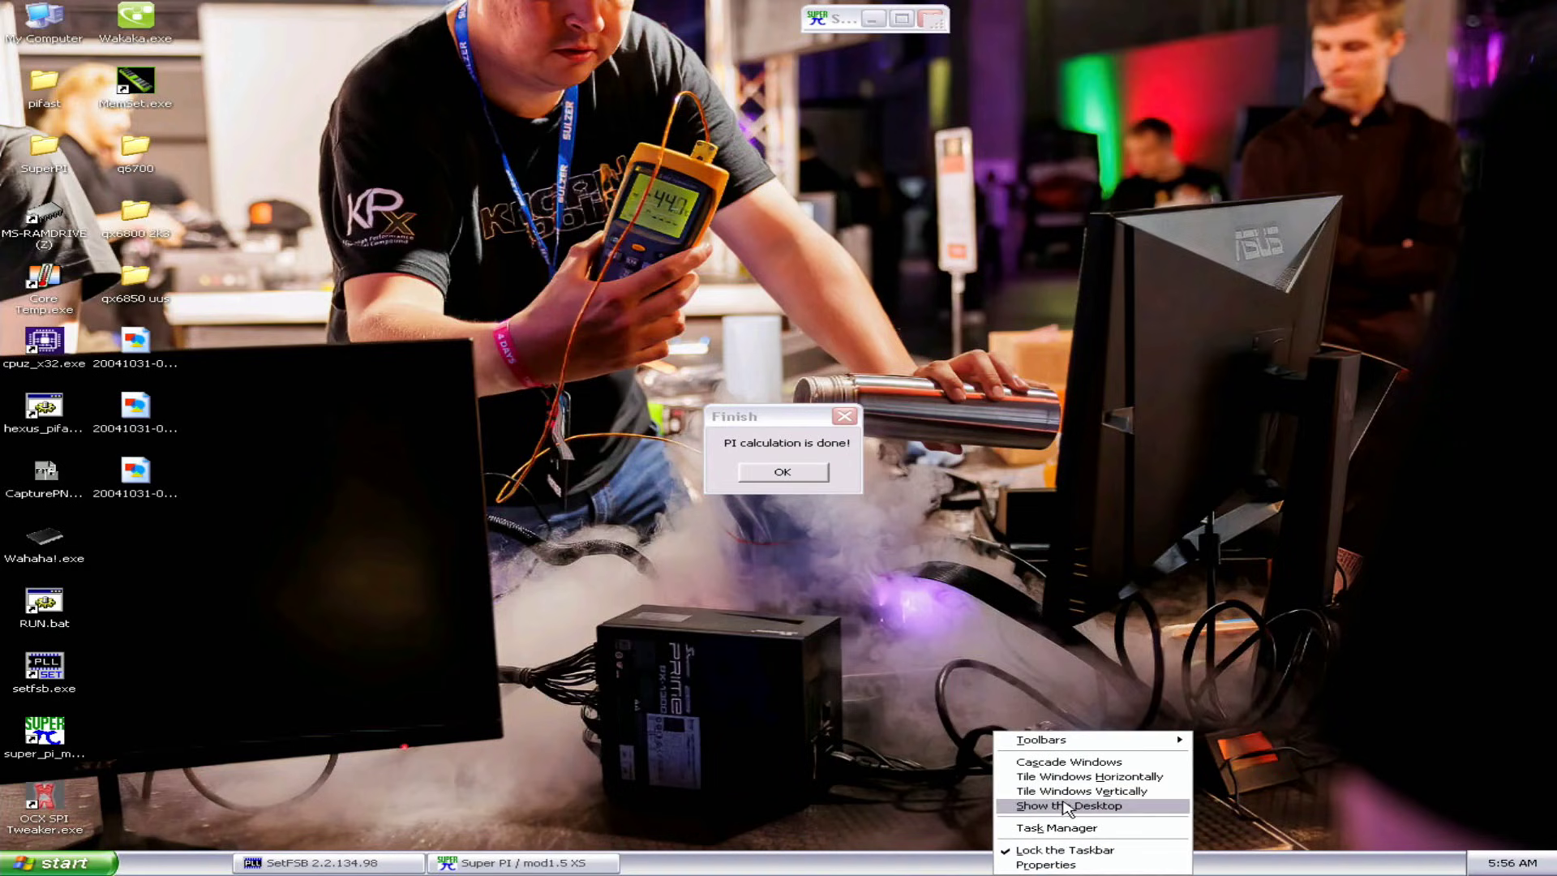
{"action": "left_click", "coordinate": [1067, 786]}
{"action": "left_click", "coordinate": [50, 72]}
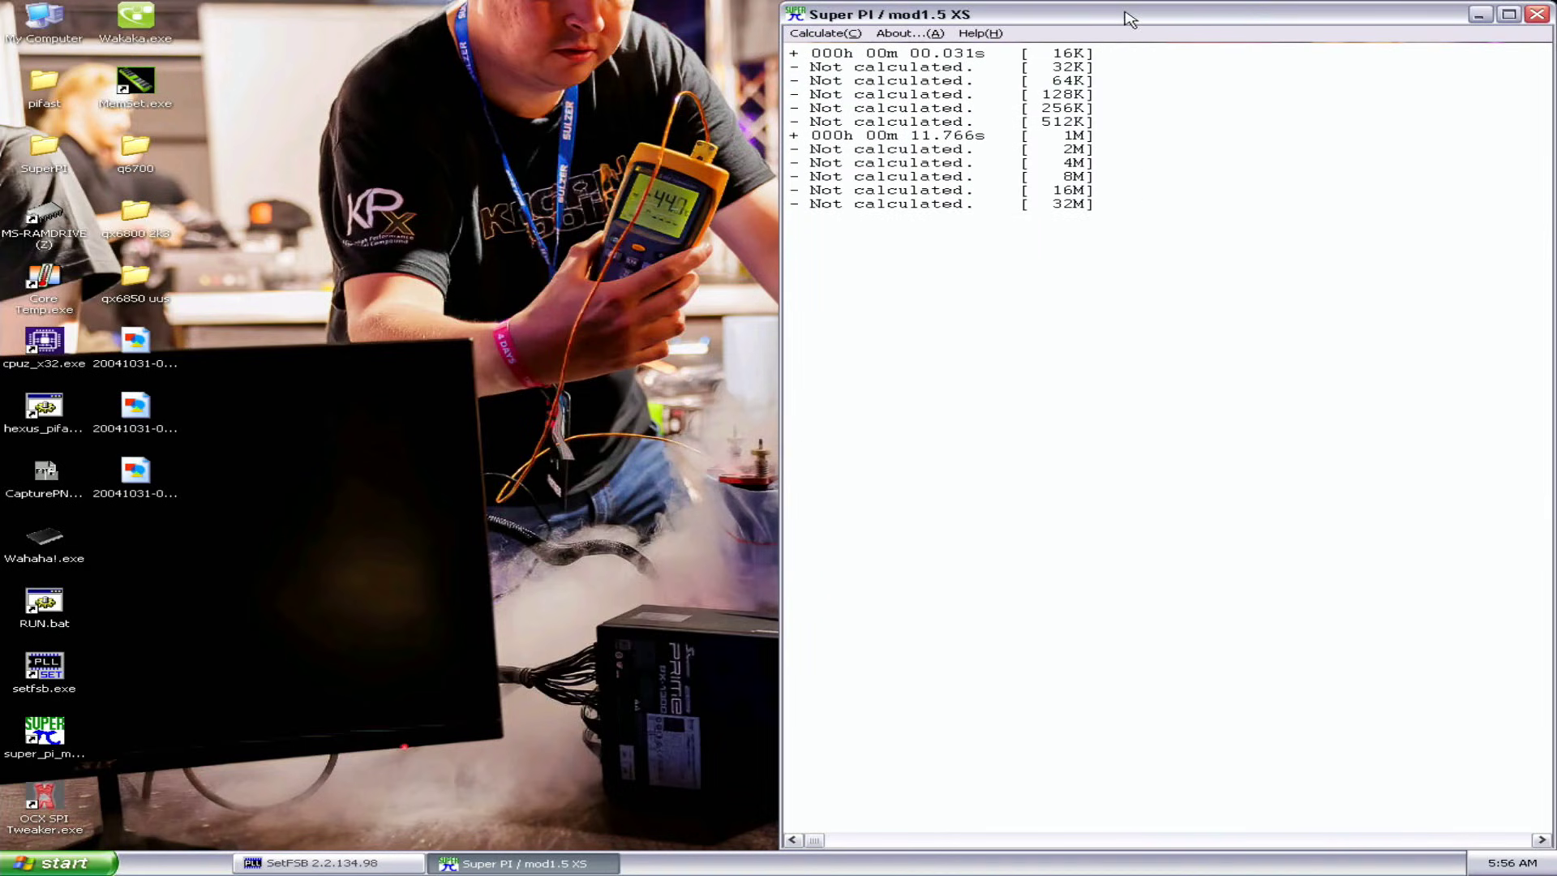
- Run another 1M digit calculation in Super PI and tile the windows to show its result
{"action": "left_click", "coordinate": [322, 863]}
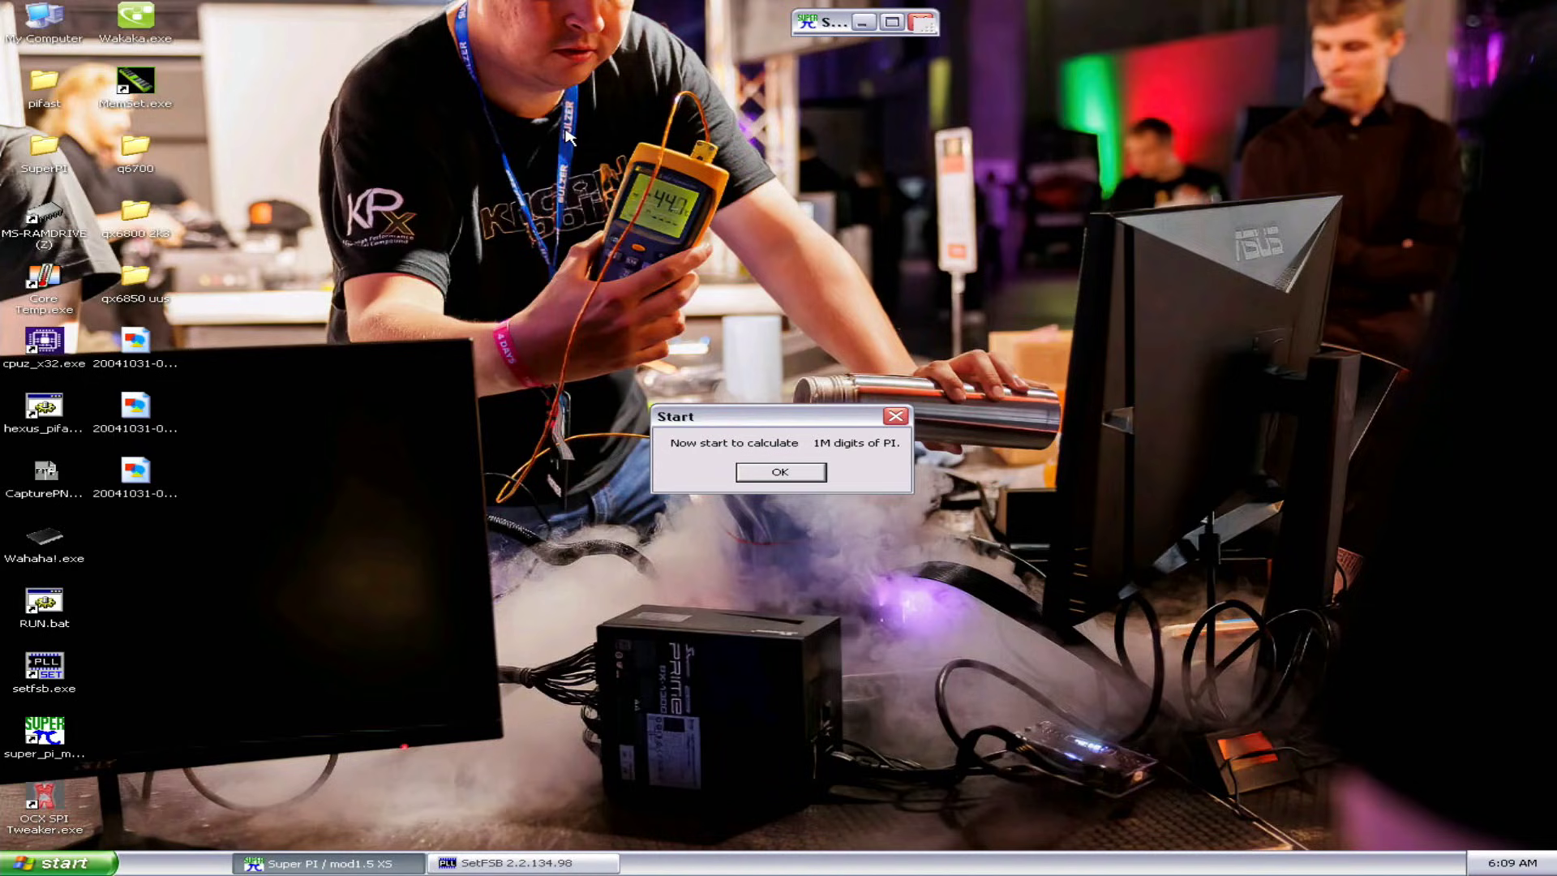
{"action": "key", "text": "Return"}
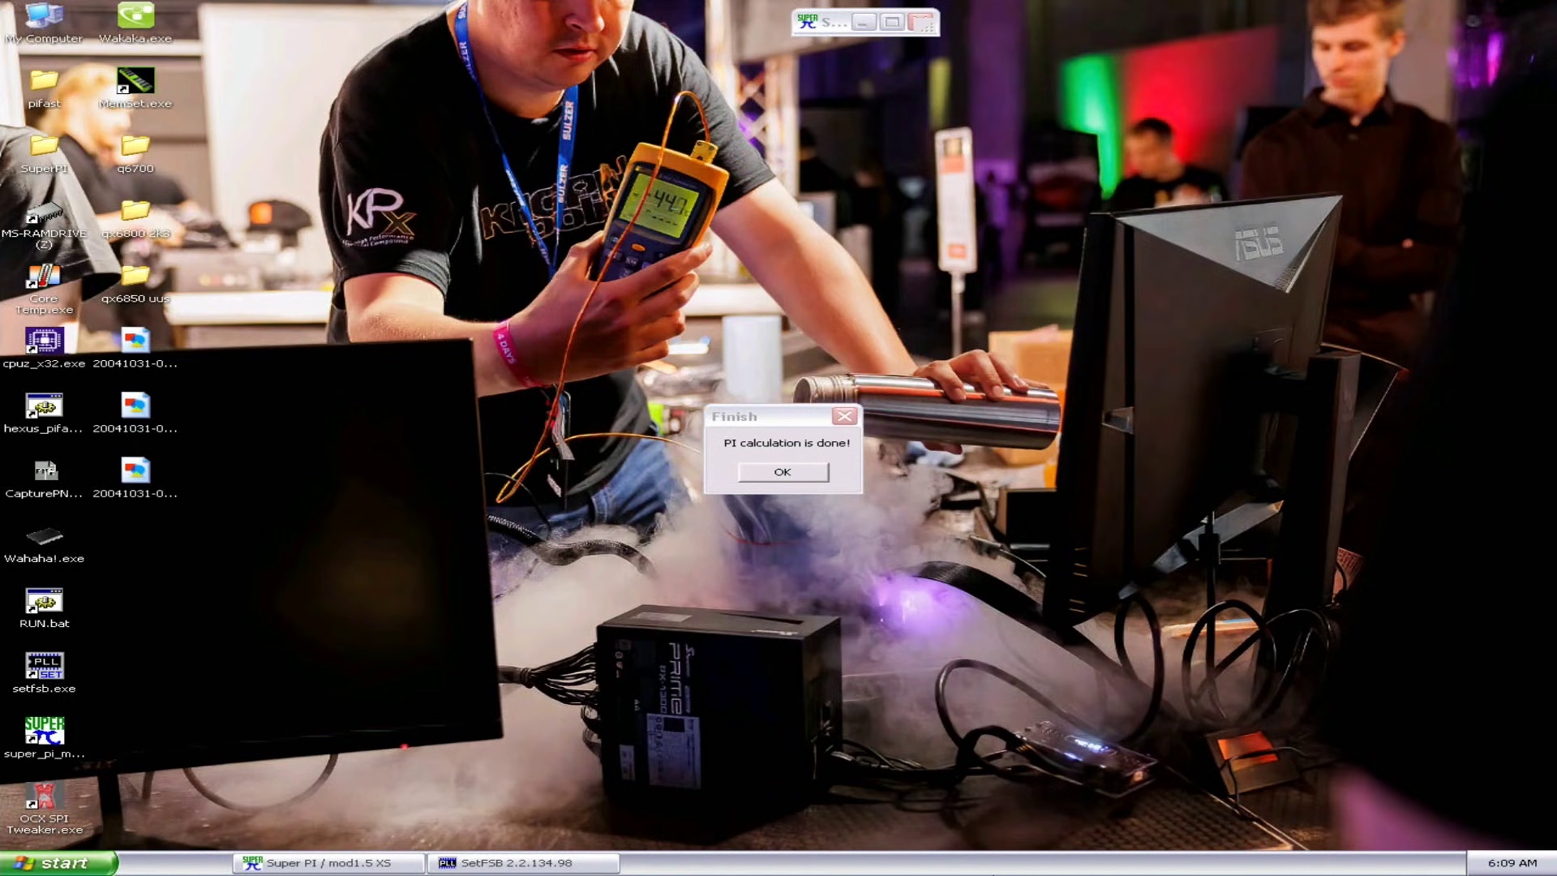
{"action": "right_click", "coordinate": [994, 862]}
{"action": "left_click", "coordinate": [1095, 769]}
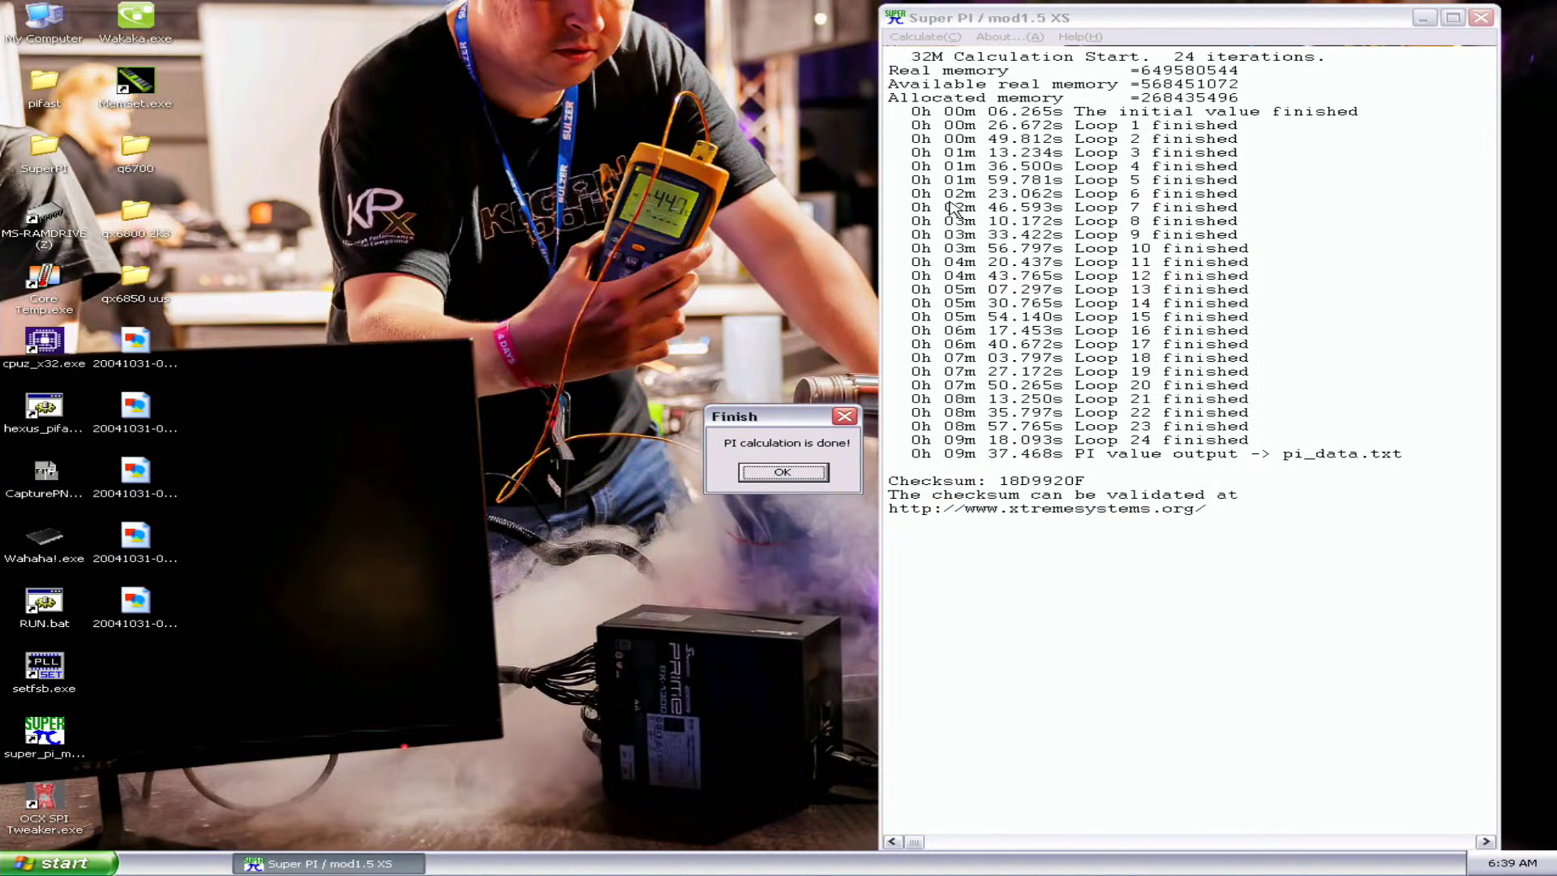
- Arrange the Finish dialog and two CPU-Z windows, showing CPU and Memory, around the 32M Super PI result and capture the screen
{"action": "left_click_drag", "start_coordinate": [781, 422], "coordinate": [1352, 250]}
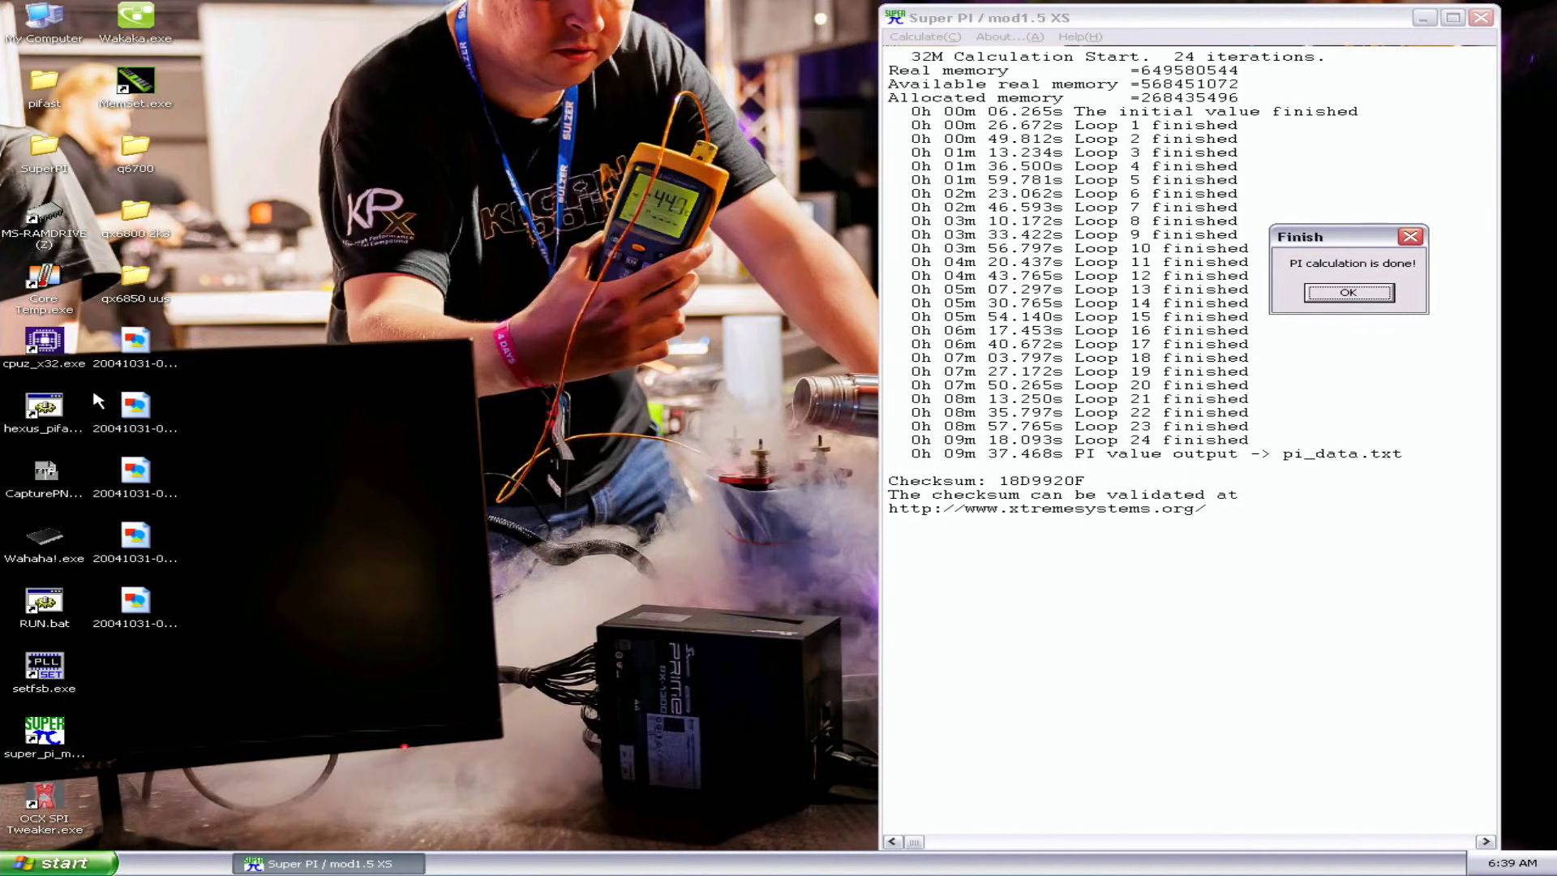
{"action": "double_click", "coordinate": [44, 340]}
{"action": "left_click_drag", "start_coordinate": [730, 270], "coordinate": [565, 26]}
{"action": "left_click", "coordinate": [34, 349]}
{"action": "double_click", "coordinate": [34, 349]}
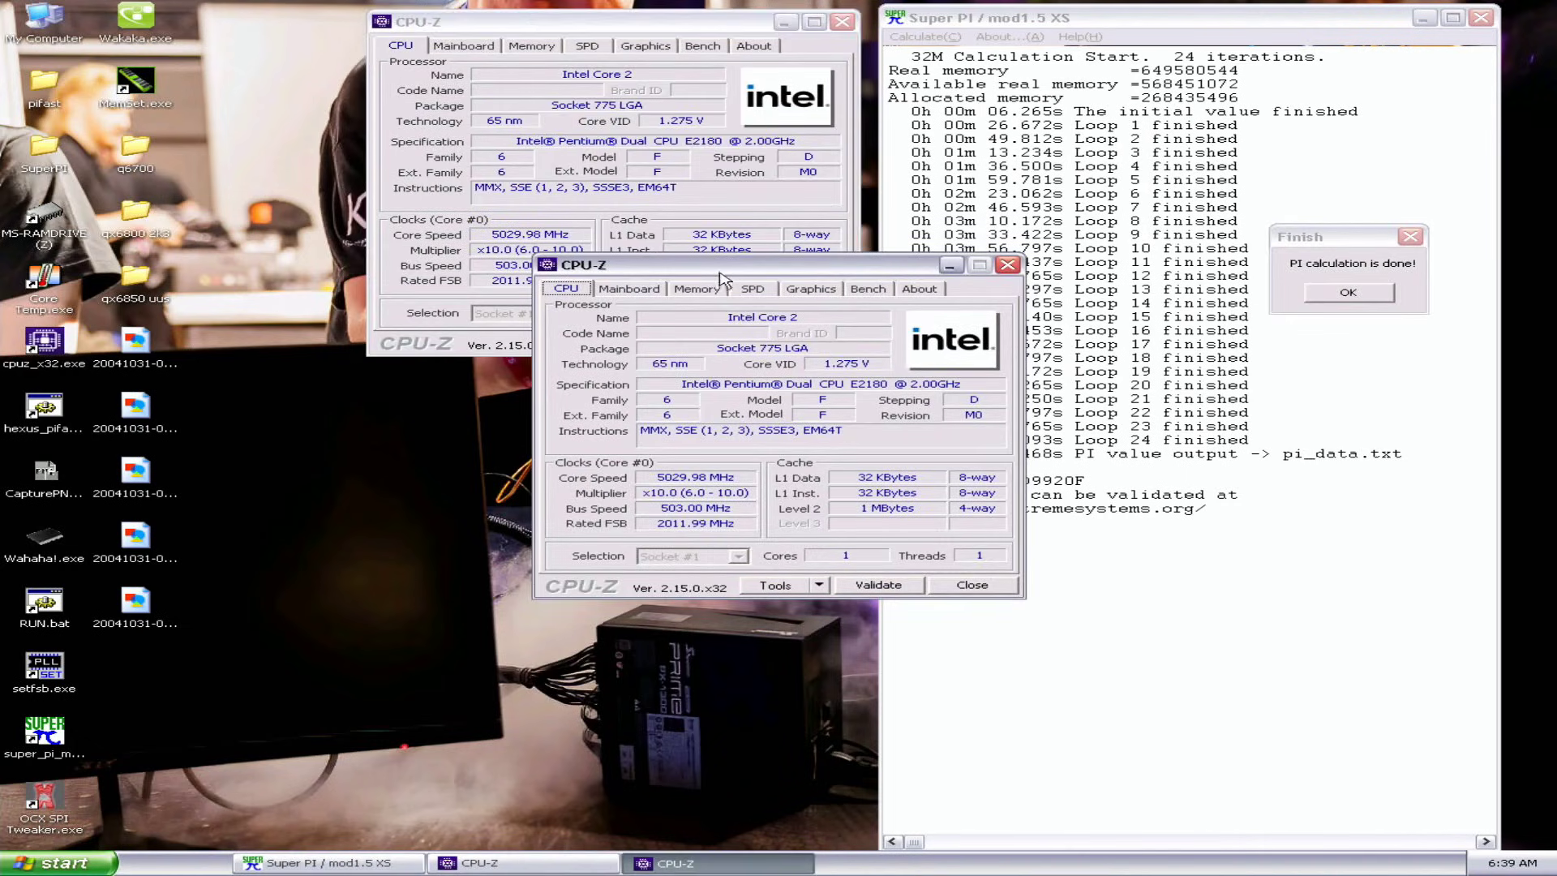
{"action": "left_click", "coordinate": [697, 288]}
{"action": "left_click_drag", "start_coordinate": [706, 266], "coordinate": [532, 397]}
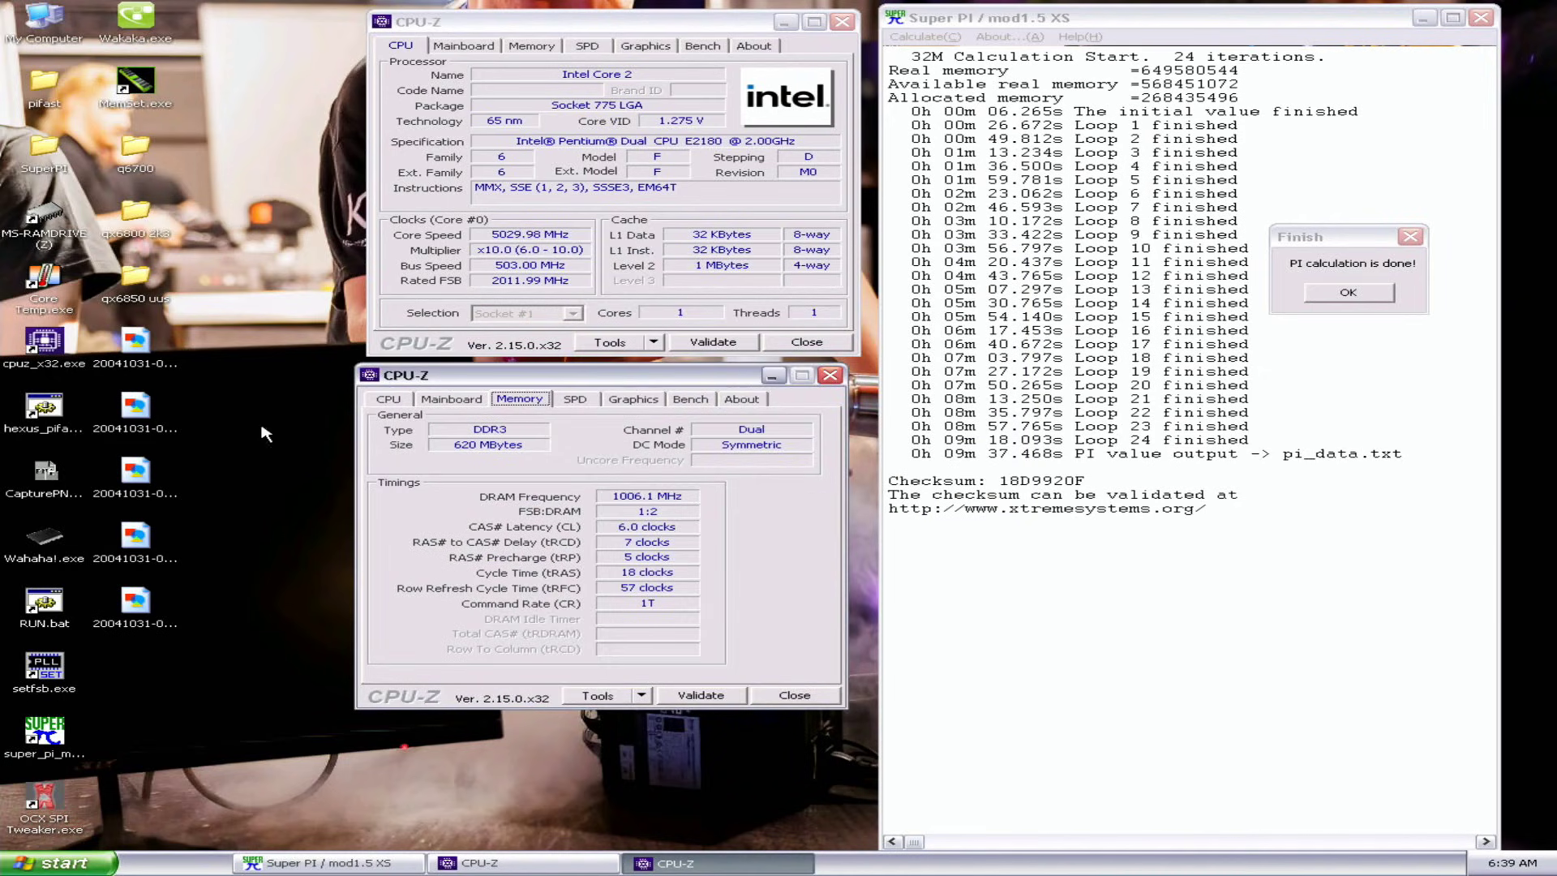
{"action": "left_click", "coordinate": [33, 470]}
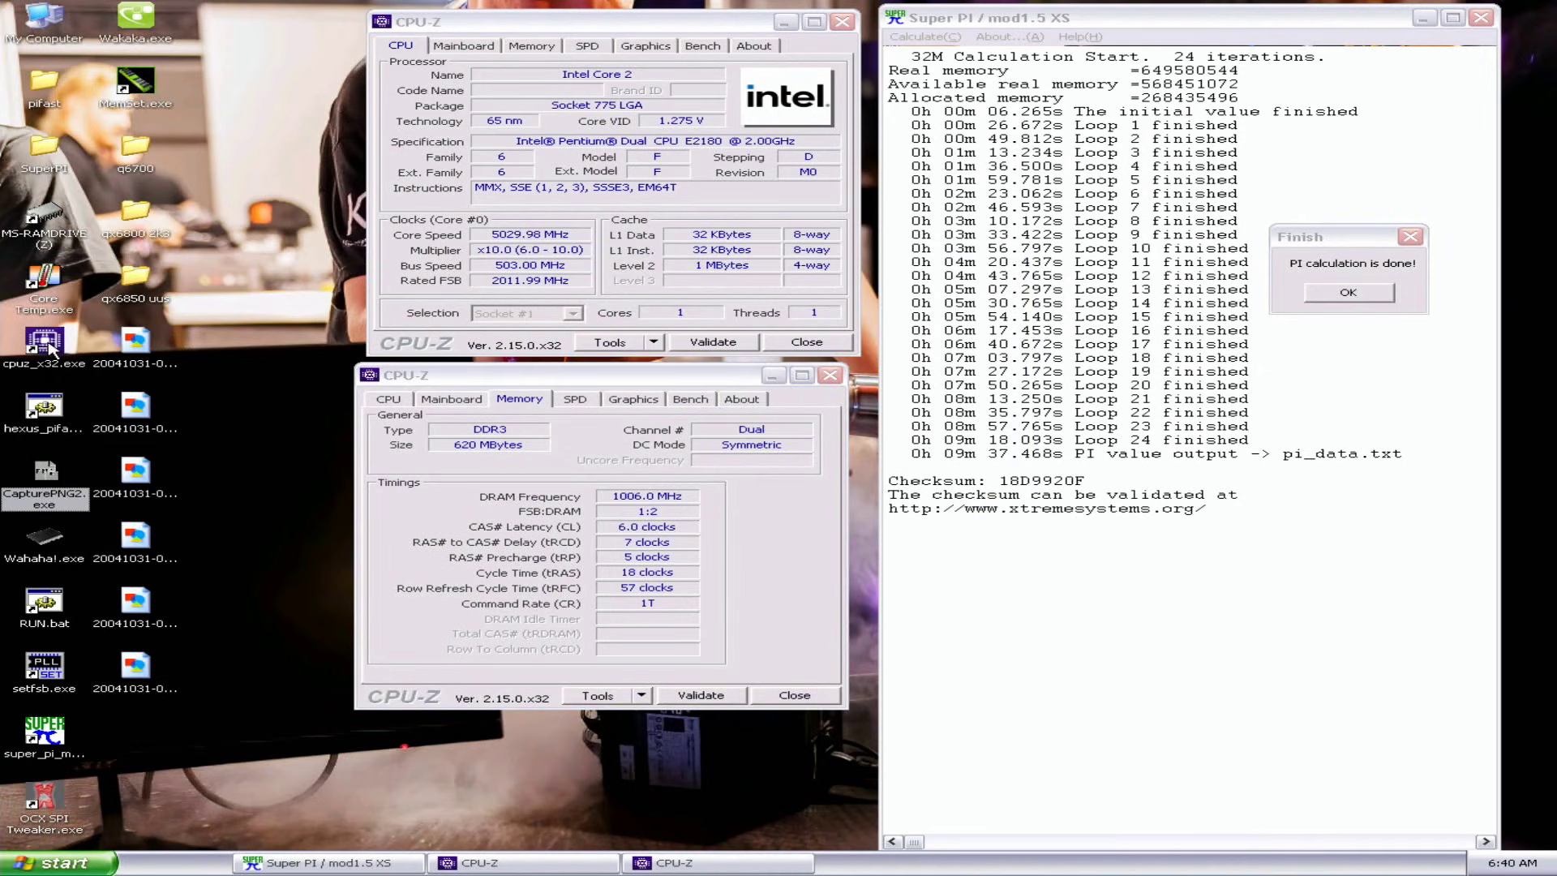
- Add a third CPU-Z window with the Mainboard details next to the 32M Super PI result and capture the screen again
{"action": "double_click", "coordinate": [45, 342]}
{"action": "left_click", "coordinate": [631, 289]}
{"action": "left_click_drag", "start_coordinate": [653, 266], "coordinate": [991, 538]}
{"action": "double_click", "coordinate": [59, 484]}
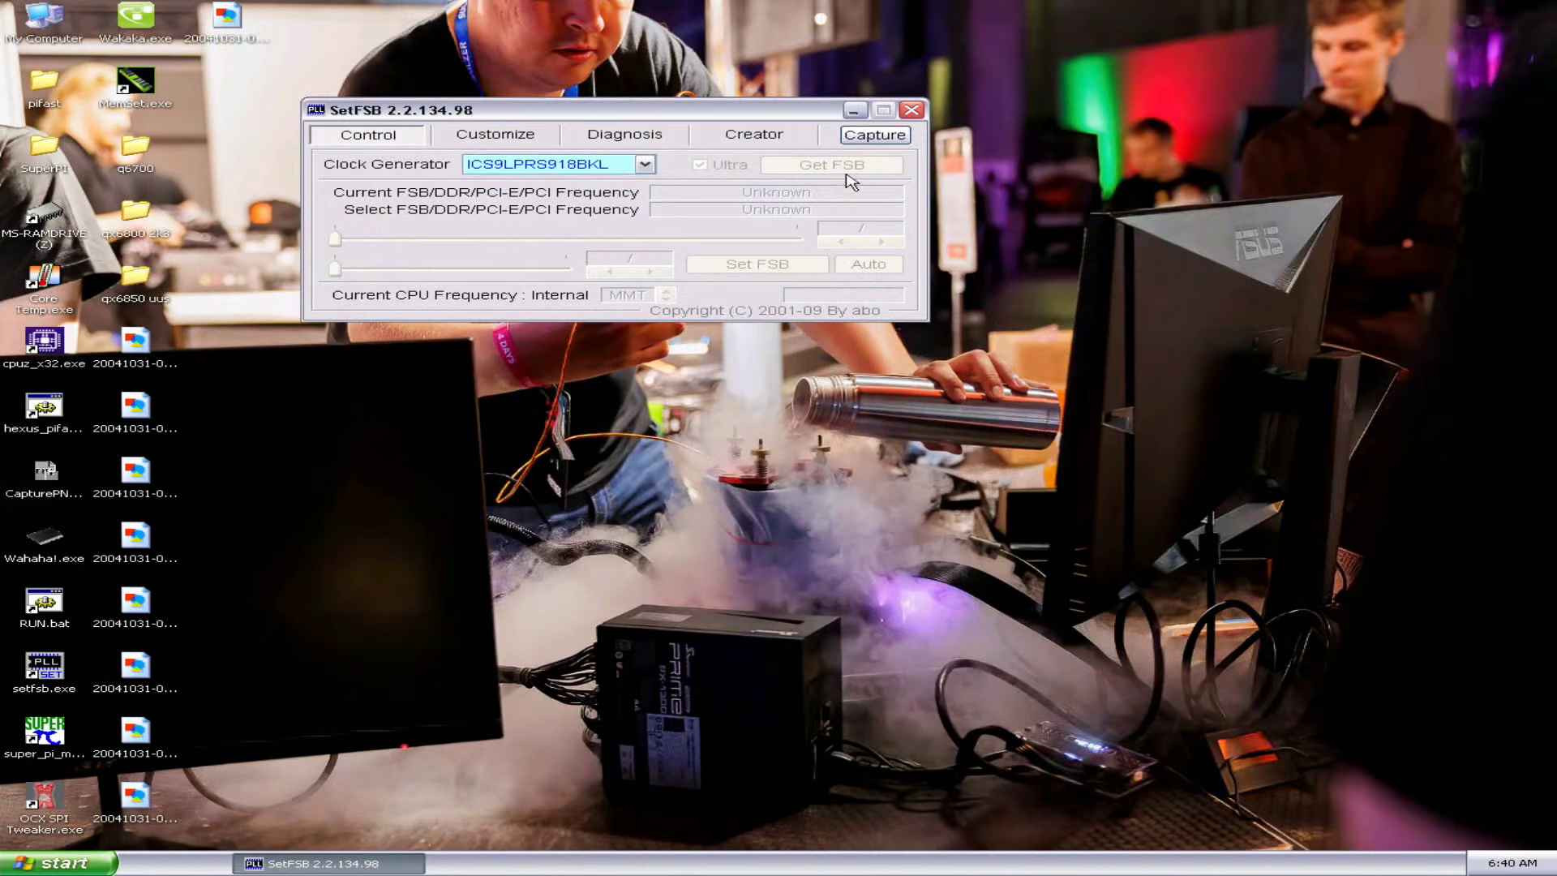
- Read the current FSB in SetFSB, raise the selected frequency to 508.3 MHz (376/760), and apply it
{"action": "left_click", "coordinate": [848, 170]}
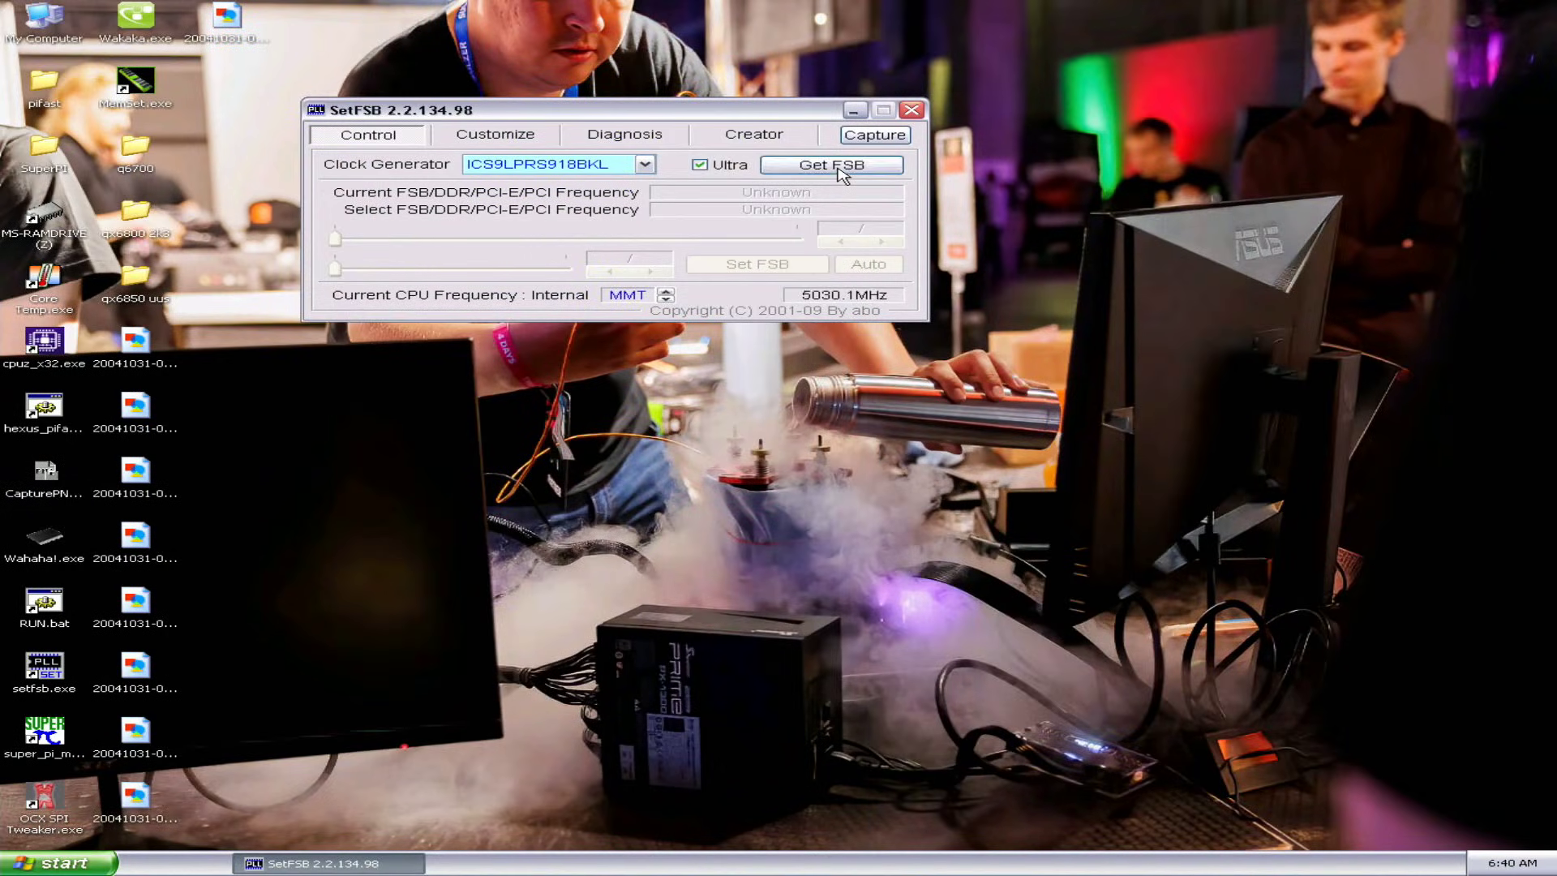
{"action": "left_click", "coordinate": [890, 243]}
{"action": "left_click", "coordinate": [891, 244]}
{"action": "left_click", "coordinate": [892, 244]}
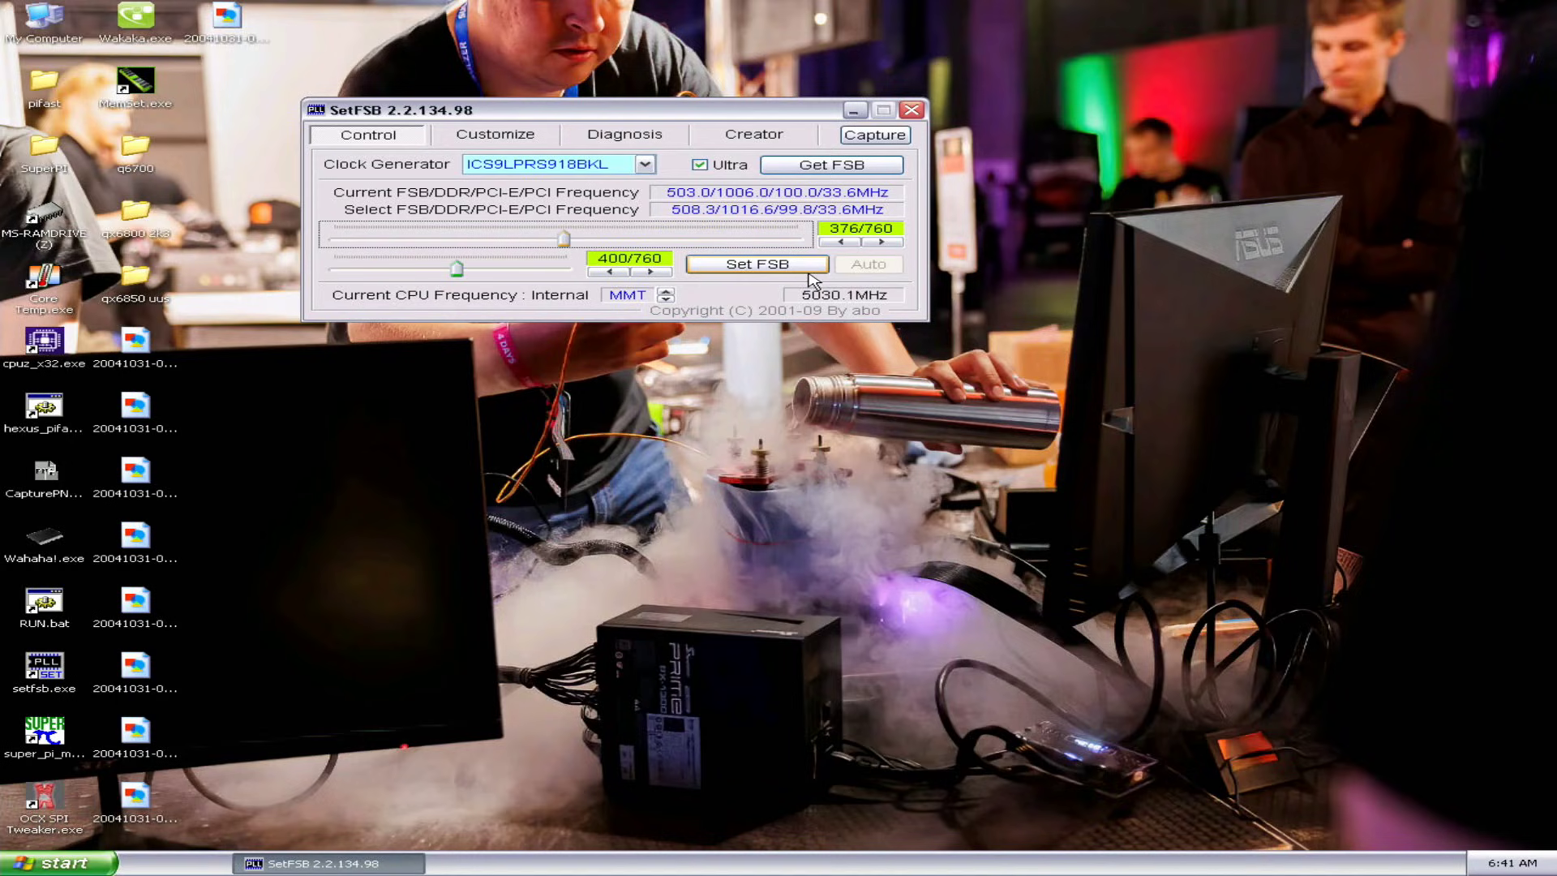
{"action": "left_click", "coordinate": [809, 271]}
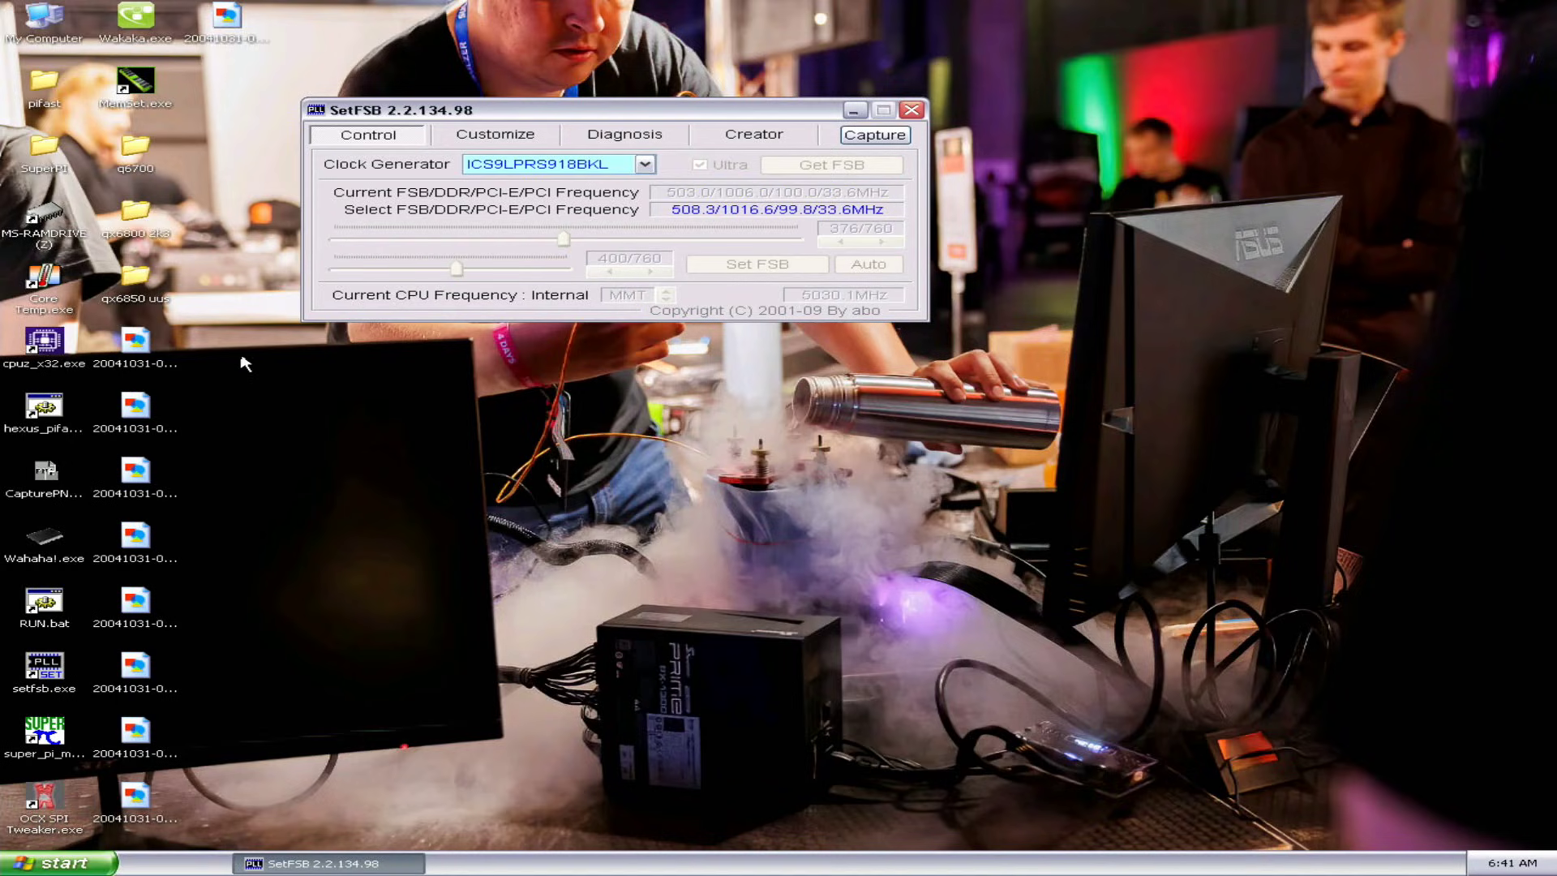
- Run the hexus_pifast.bat benchmark and close its console once the computation finishes
{"action": "left_click", "coordinate": [592, 475]}
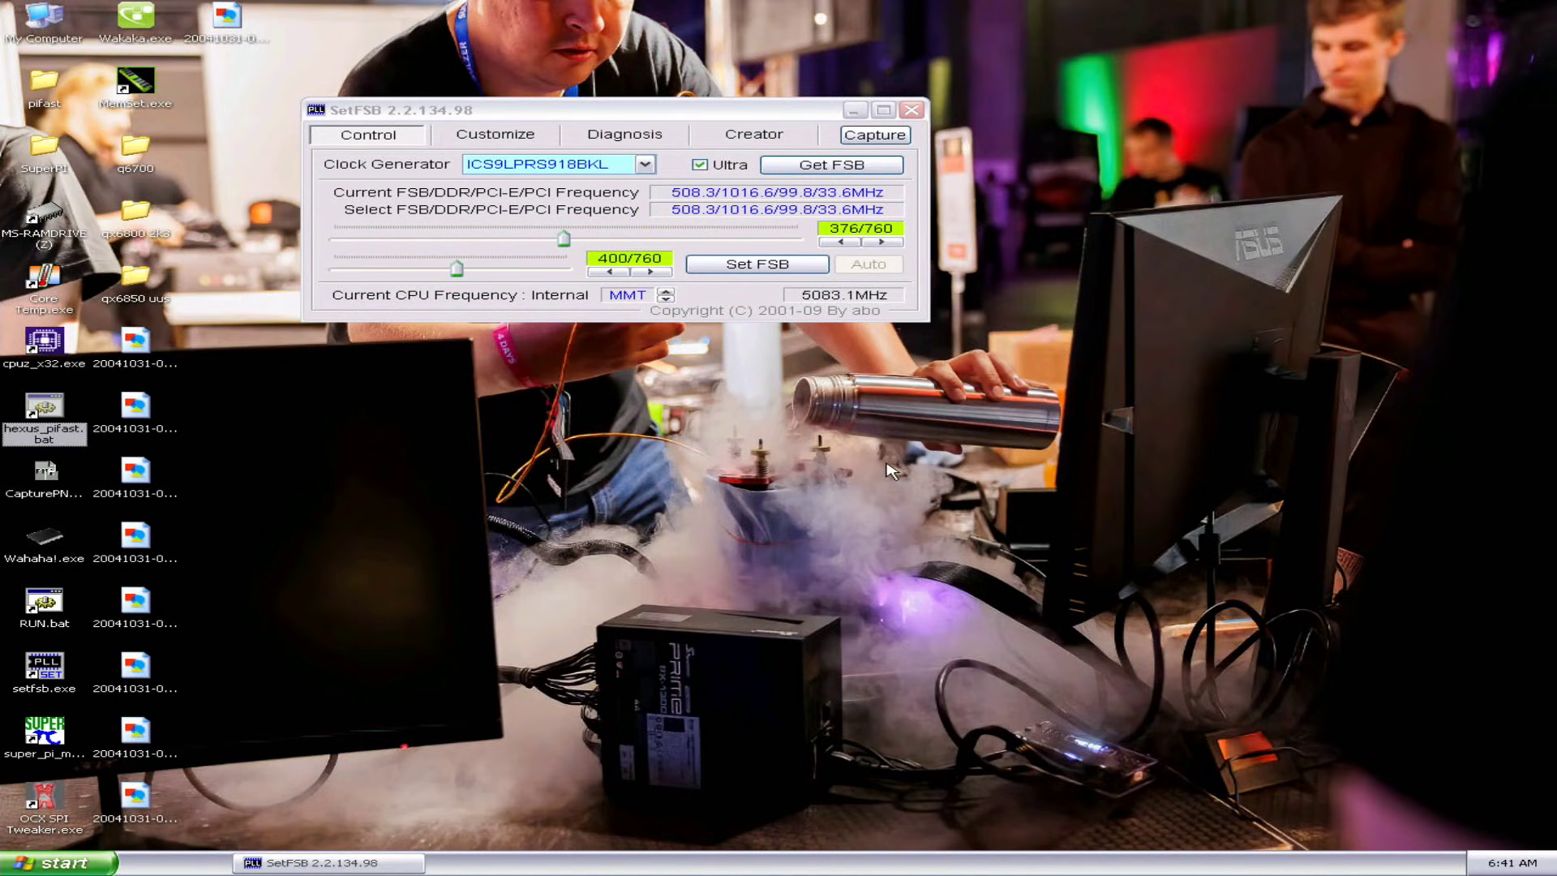
{"action": "key", "text": "Return"}
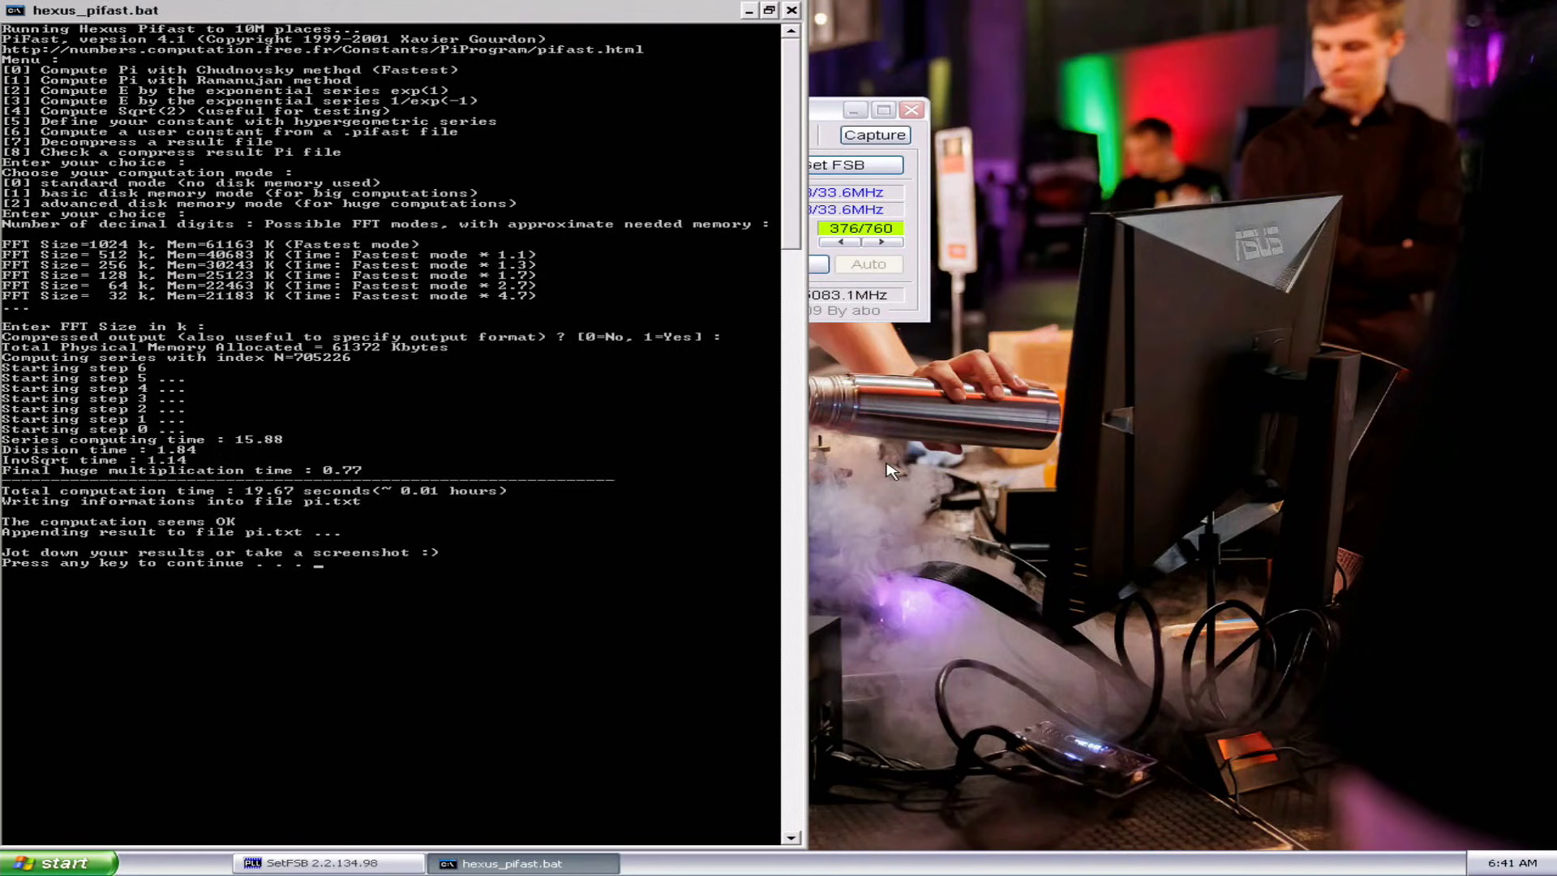
{"action": "key", "text": "Return"}
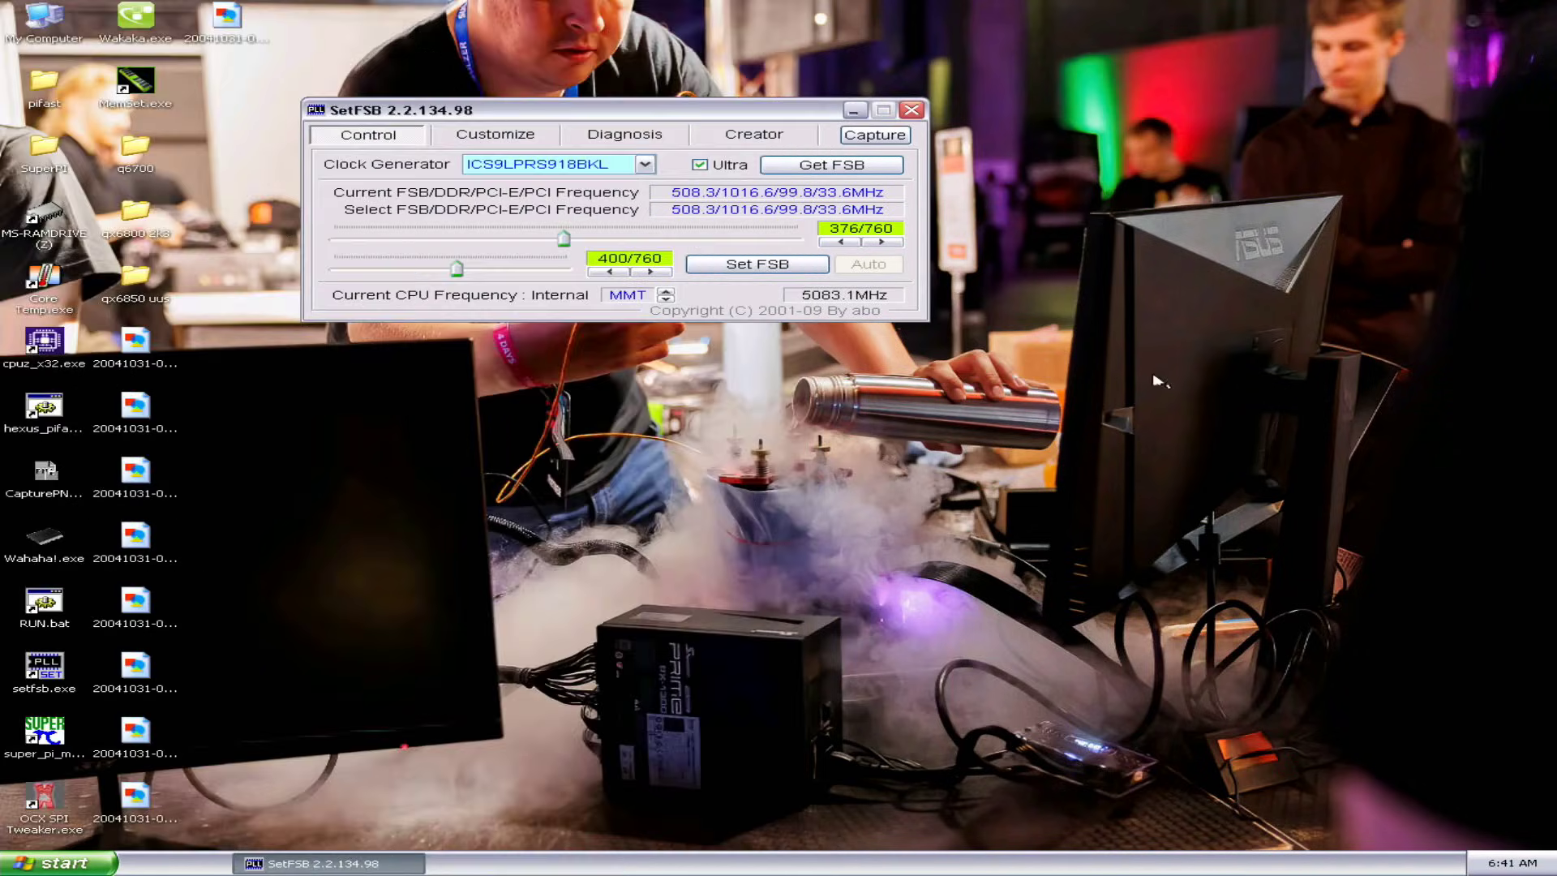
- Raise the FSB in SetFSB to 509.9 MHz (378/760) and apply it
{"action": "left_click", "coordinate": [881, 241]}
{"action": "left_click", "coordinate": [882, 242]}
{"action": "left_click", "coordinate": [811, 264]}
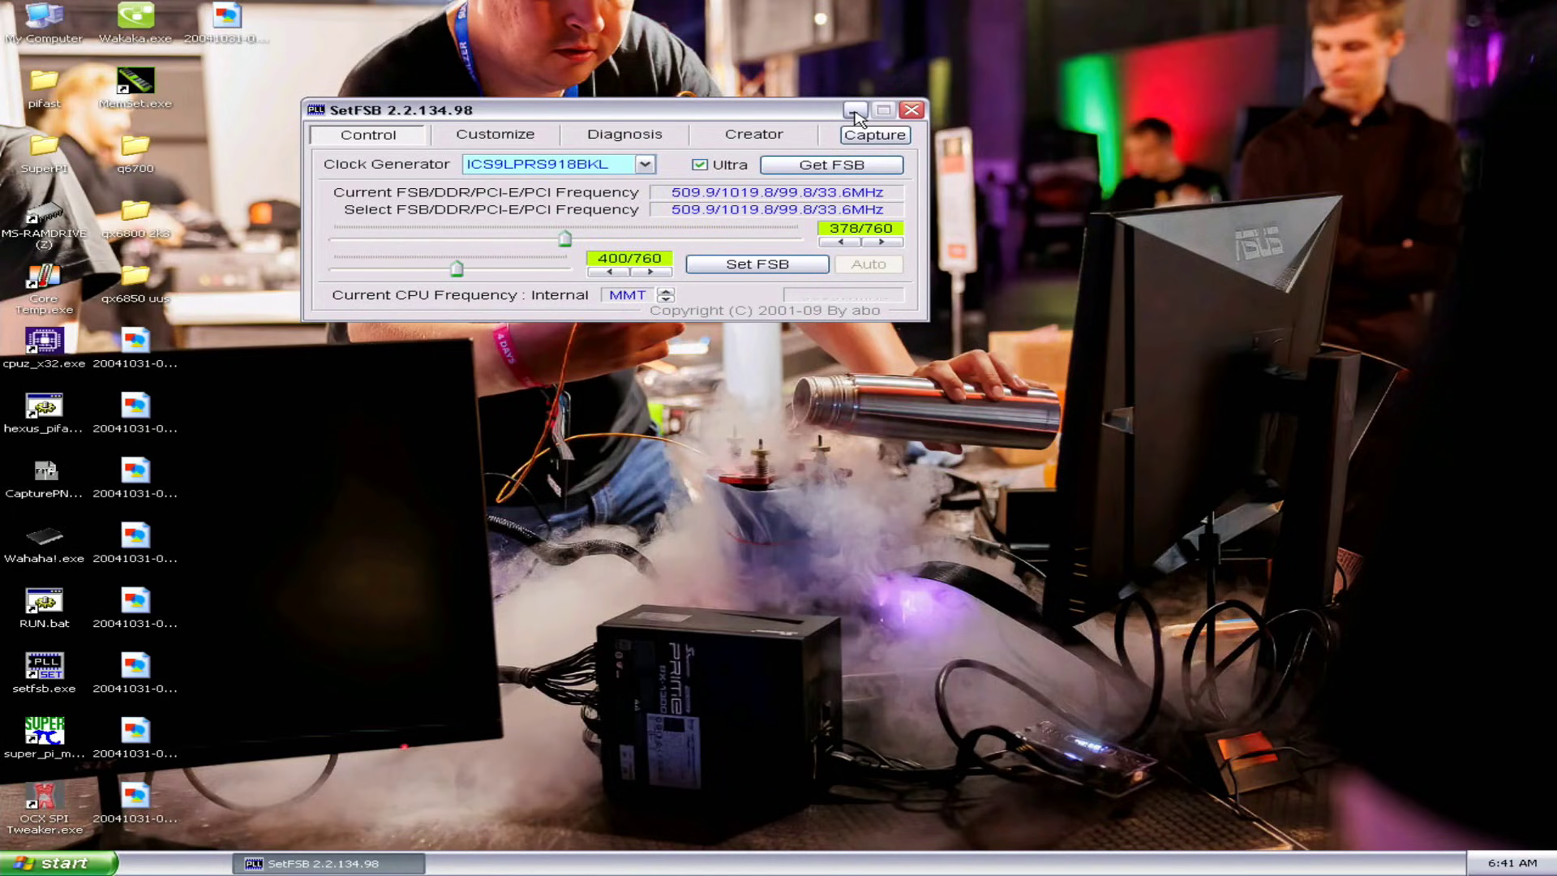
- Minimize SetFSB and run the hexus_pifast.bat benchmark again
{"action": "left_click", "coordinate": [854, 110]}
{"action": "left_click", "coordinate": [44, 438]}
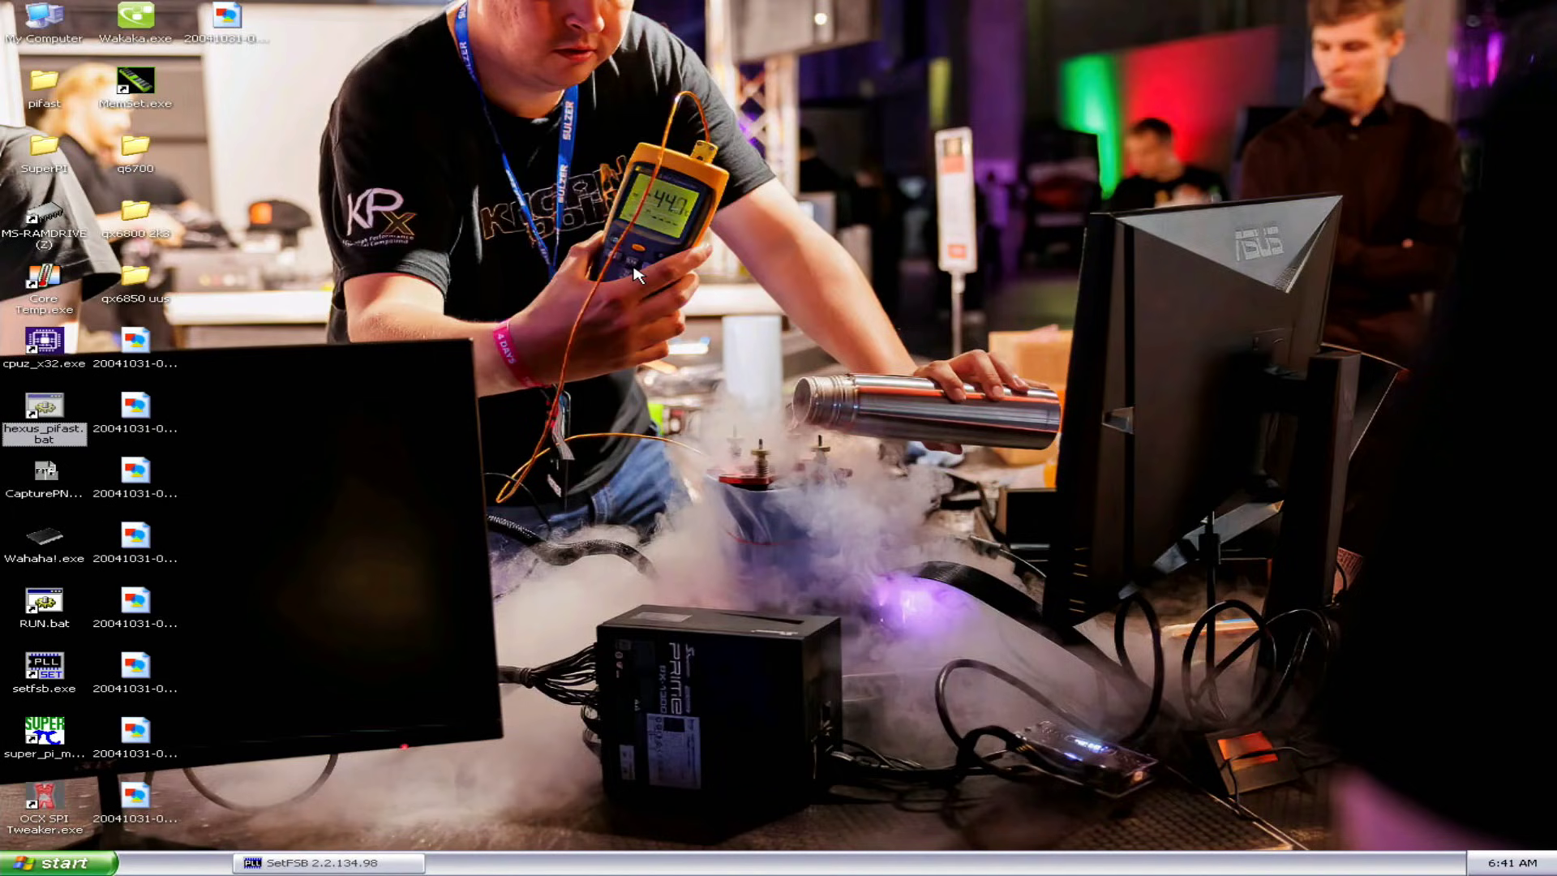
{"action": "key", "text": "Return"}
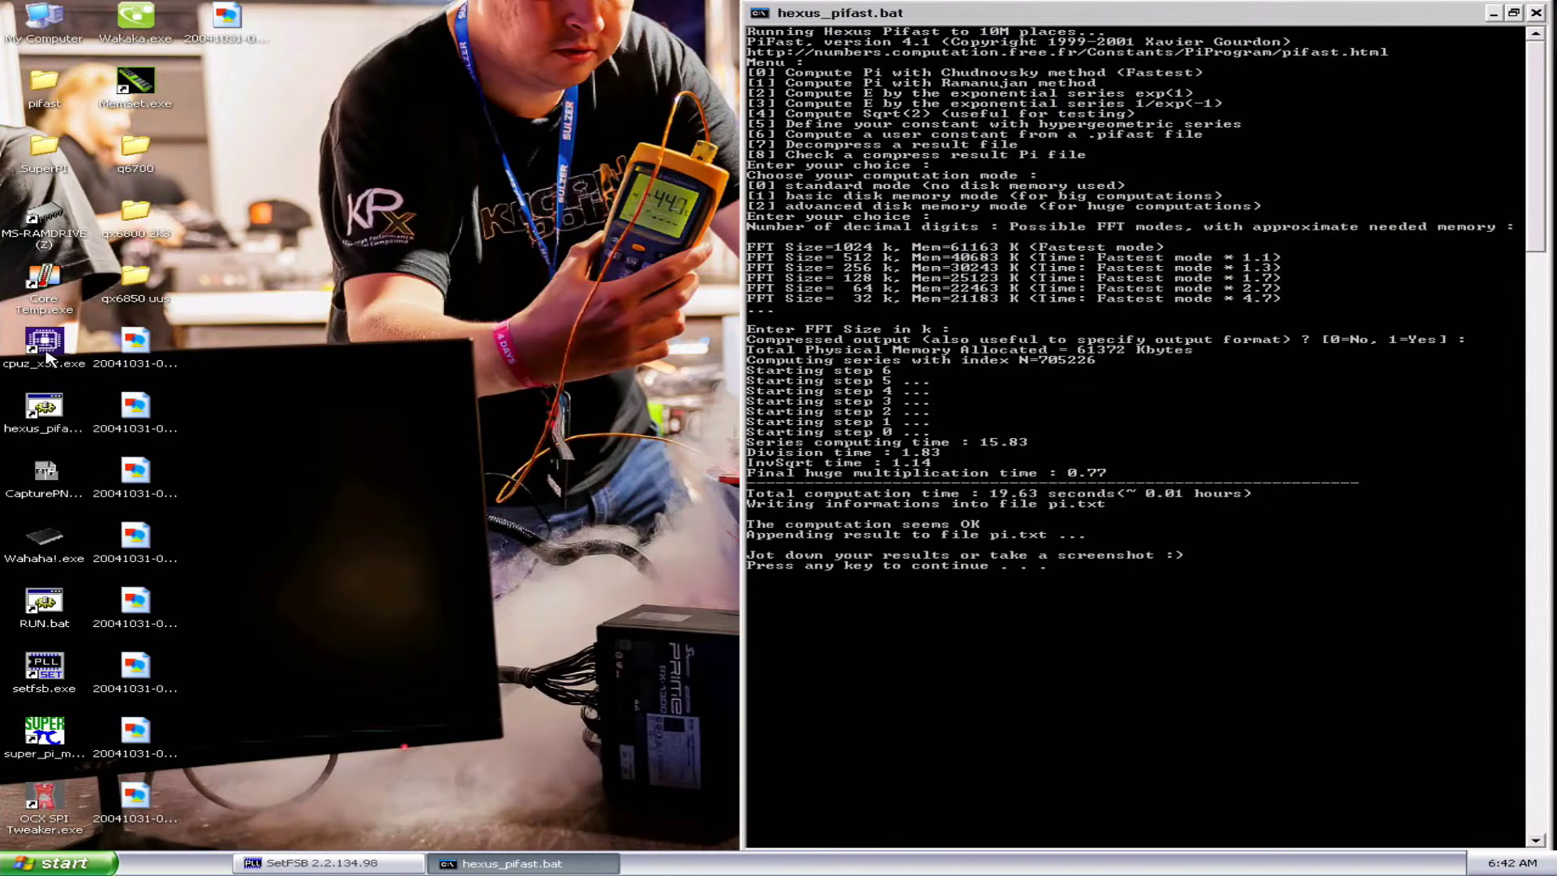
- Place two CPU-Z windows, showing CPU and Memory details, beside the new PiFast result and capture the screen
{"action": "double_click", "coordinate": [45, 341]}
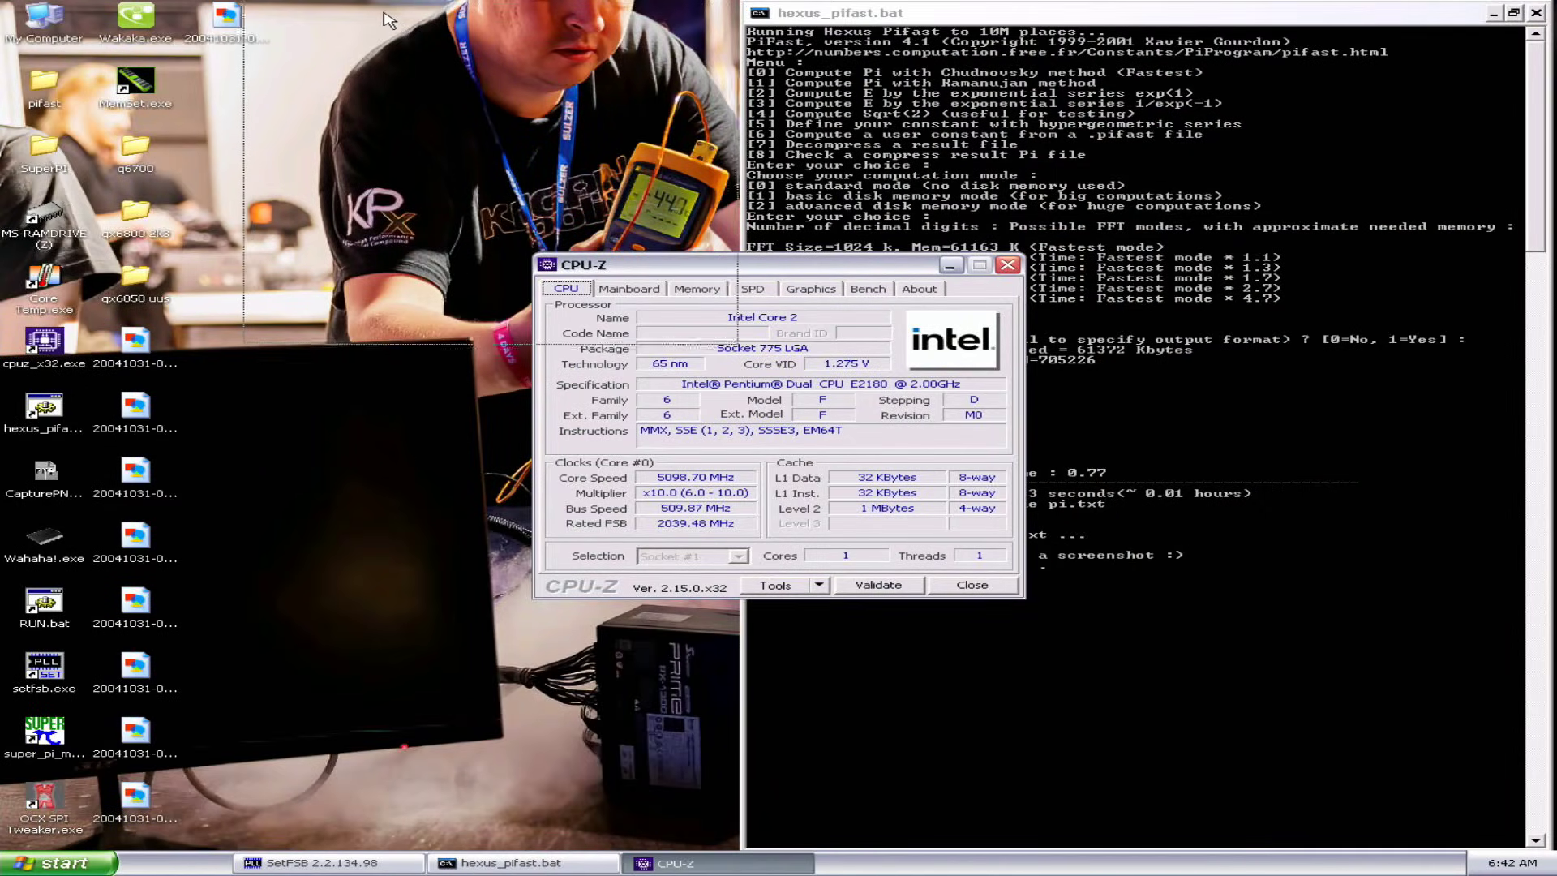
{"action": "left_click_drag", "start_coordinate": [386, 14], "coordinate": [386, 14]}
{"action": "double_click", "coordinate": [44, 341]}
{"action": "left_click", "coordinate": [698, 288]}
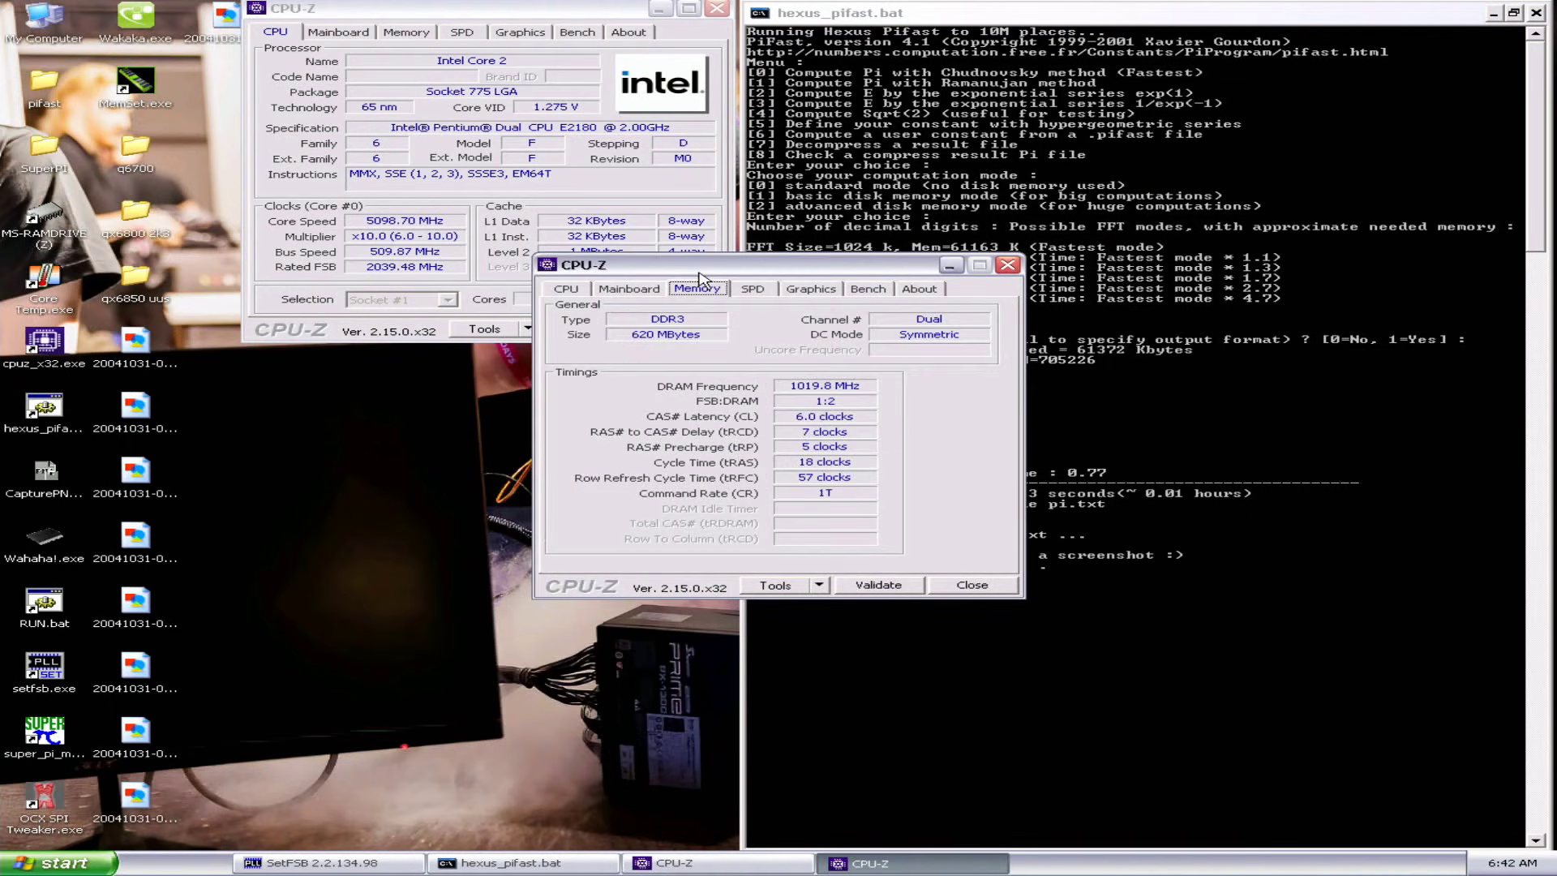
{"action": "left_click_drag", "start_coordinate": [697, 265], "coordinate": [408, 357]}
{"action": "left_click", "coordinate": [46, 475]}
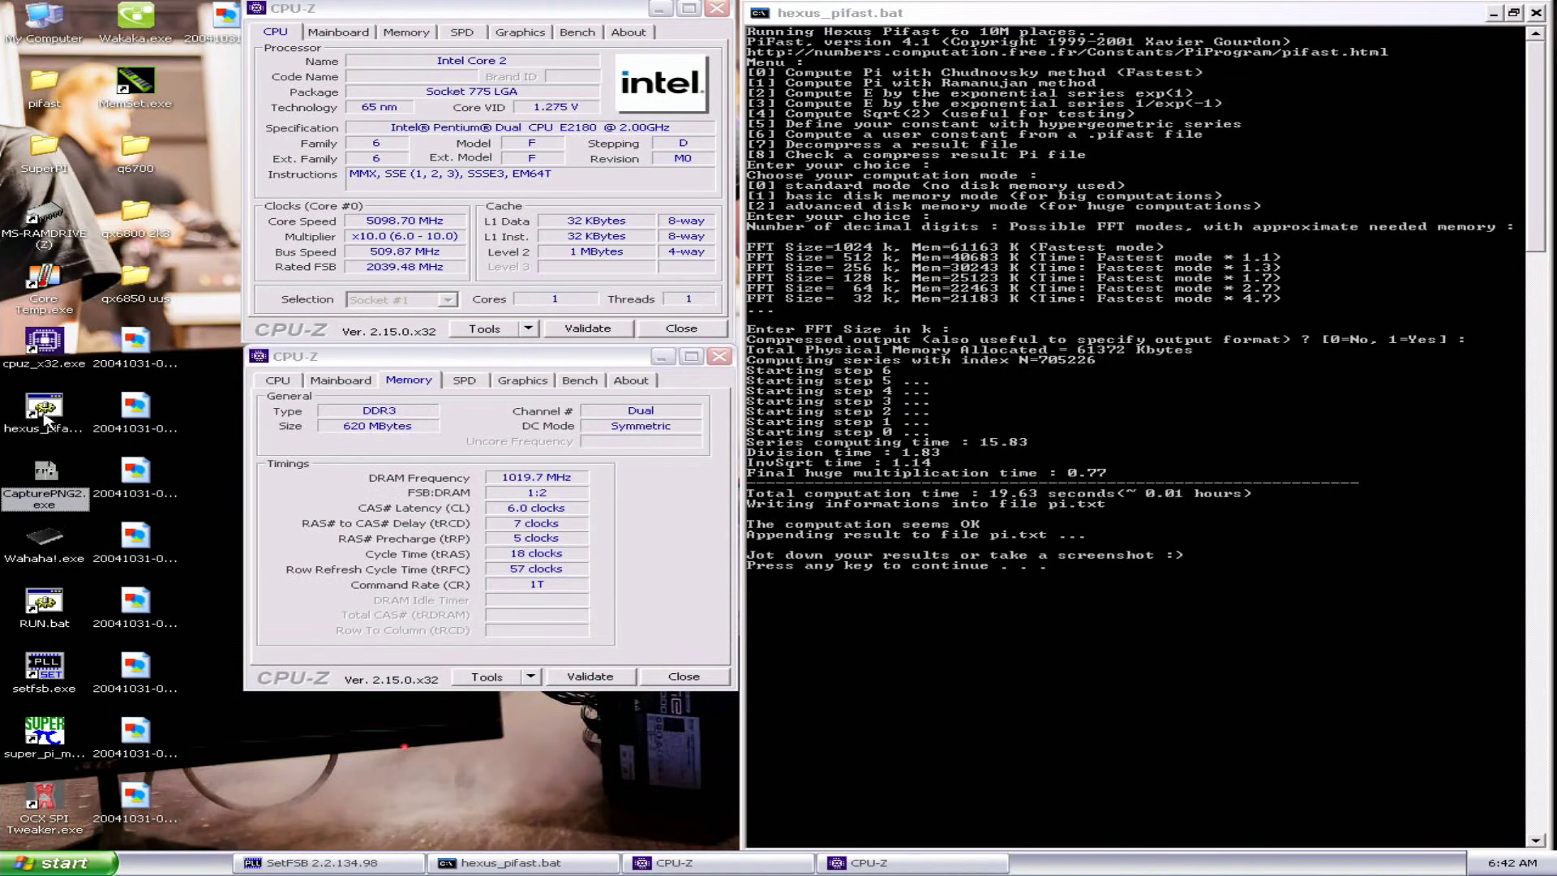
- Open a third CPU-Z window with the Mainboard details, place it over the empty lower part of the PiFast console and capture the screen
{"action": "double_click", "coordinate": [45, 341]}
{"action": "left_click", "coordinate": [629, 289]}
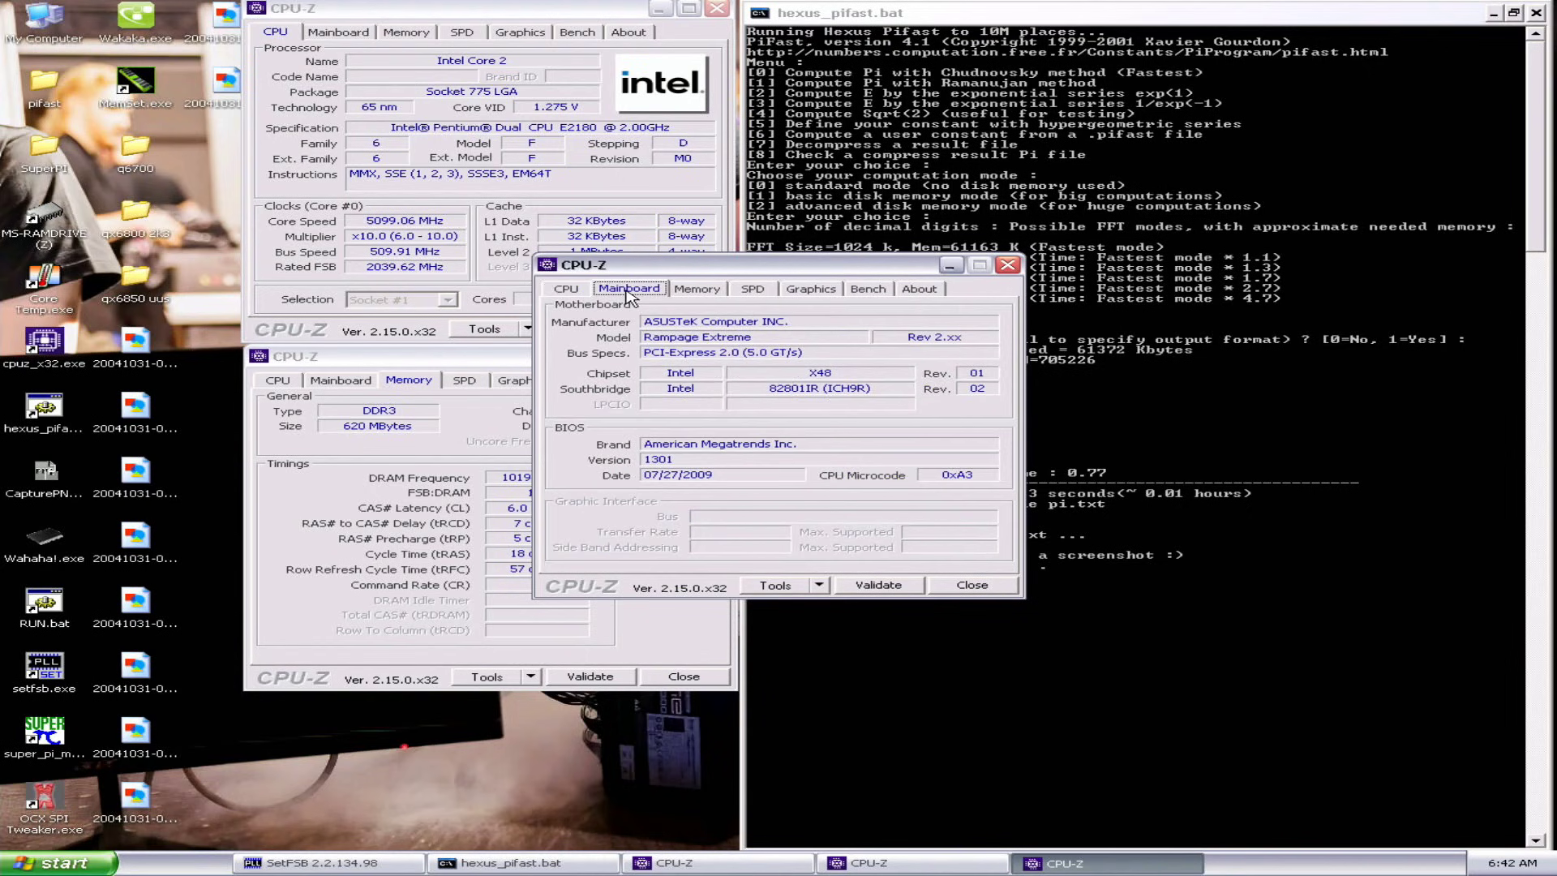
{"action": "left_click_drag", "start_coordinate": [631, 273], "coordinate": [840, 596]}
{"action": "left_click", "coordinate": [36, 487]}
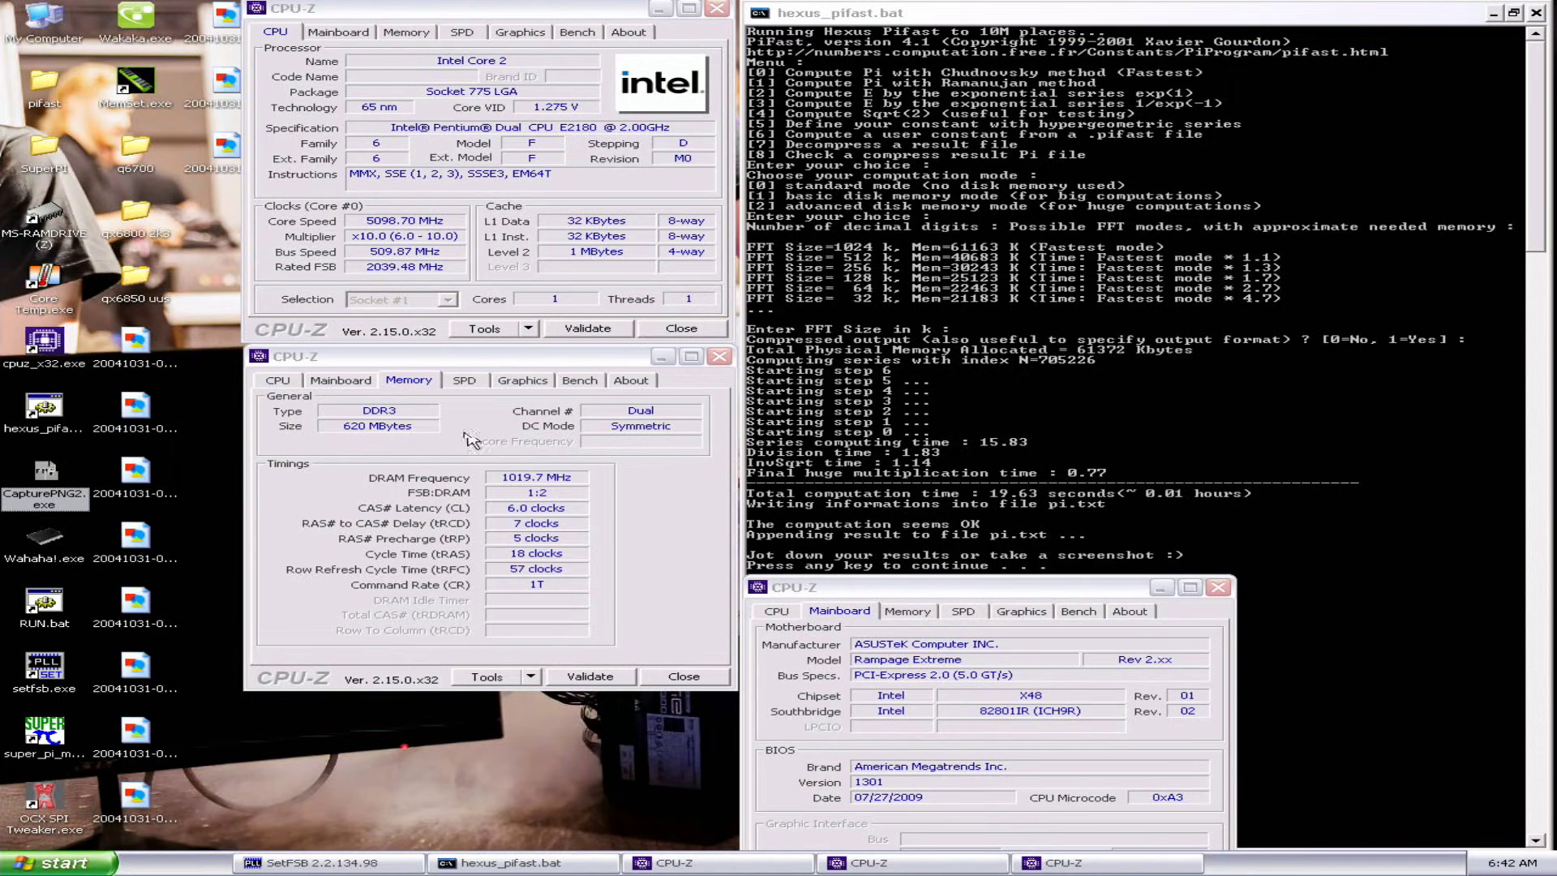
- Close the three CPU-Z windows and the finished PiFast console
{"action": "left_click", "coordinate": [1219, 587]}
{"action": "key", "text": "Return"}
{"action": "left_click", "coordinate": [718, 357]}
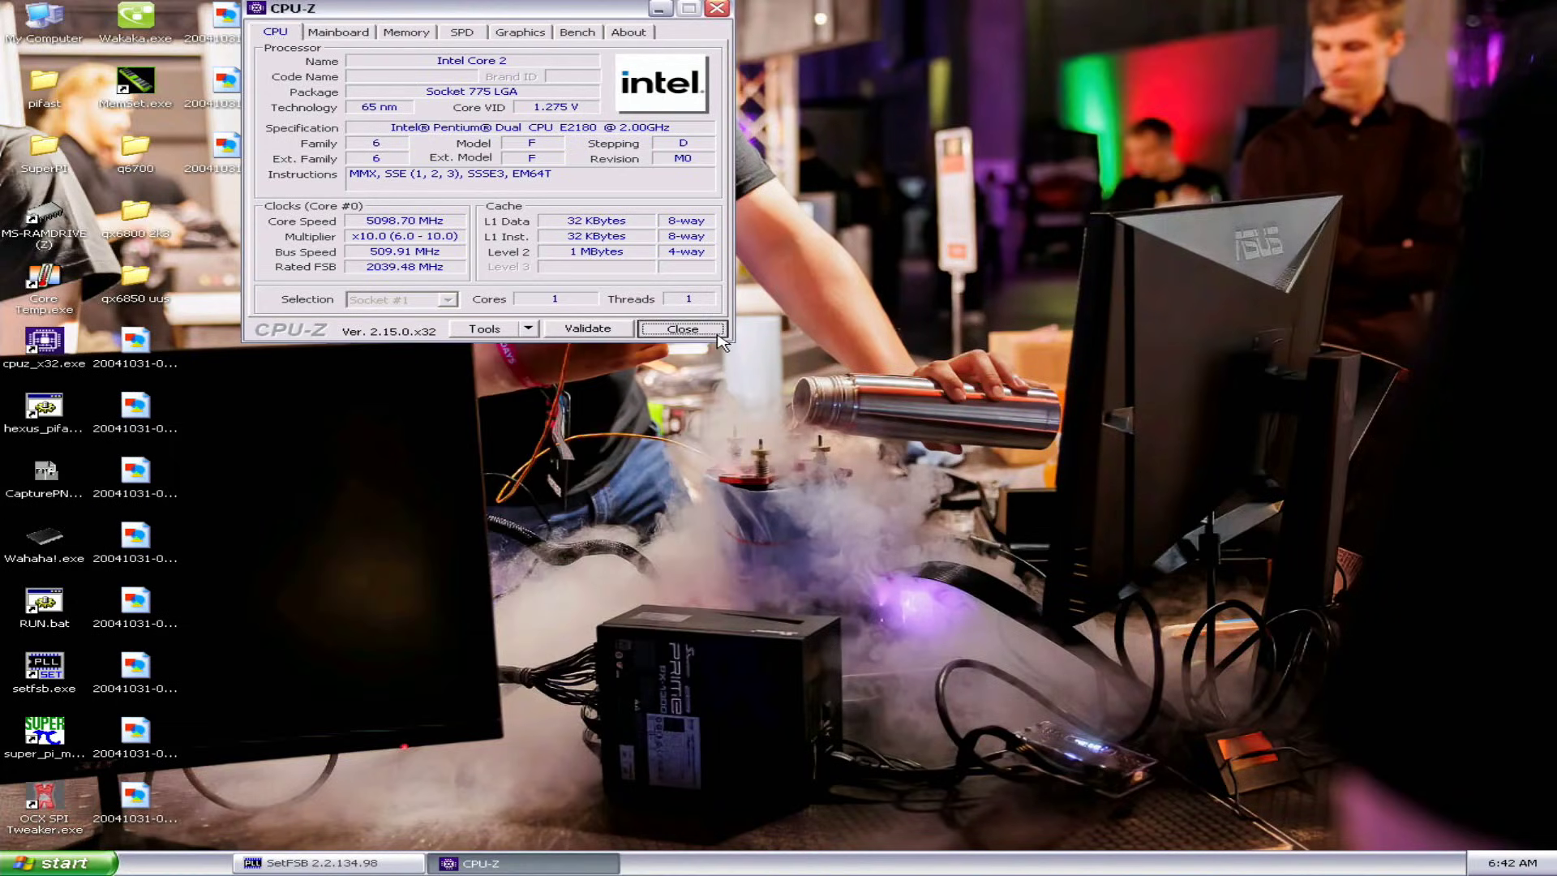
{"action": "left_click", "coordinate": [706, 329]}
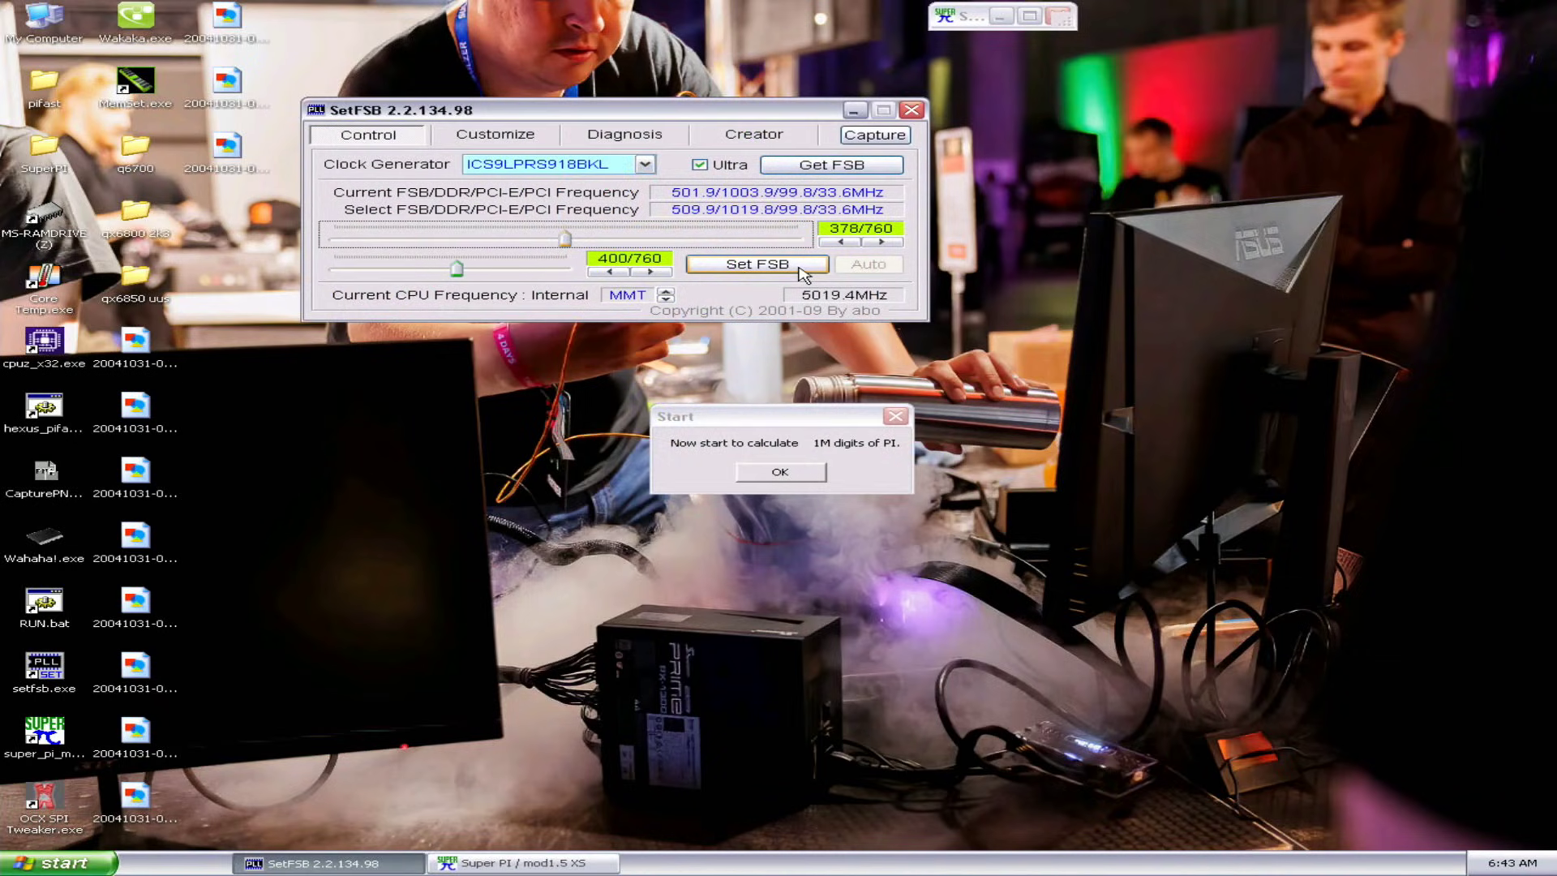
- Apply the selected 509.9 MHz FSB in SetFSB, minimize it and start the prepared 1M Super PI calculation
{"action": "left_click", "coordinate": [801, 272]}
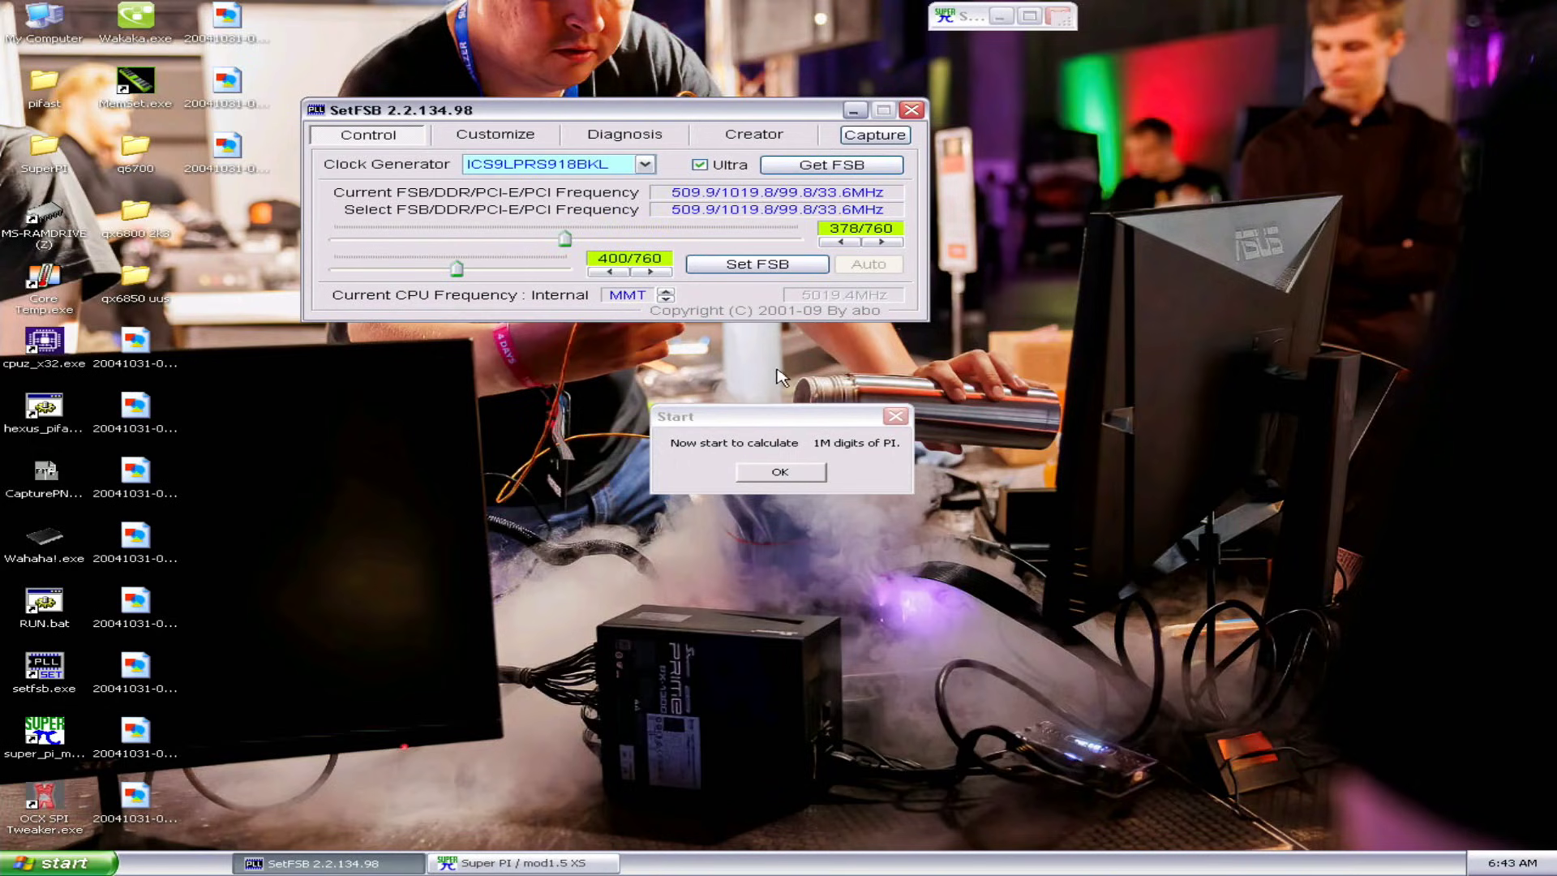
{"action": "left_click", "coordinate": [854, 111]}
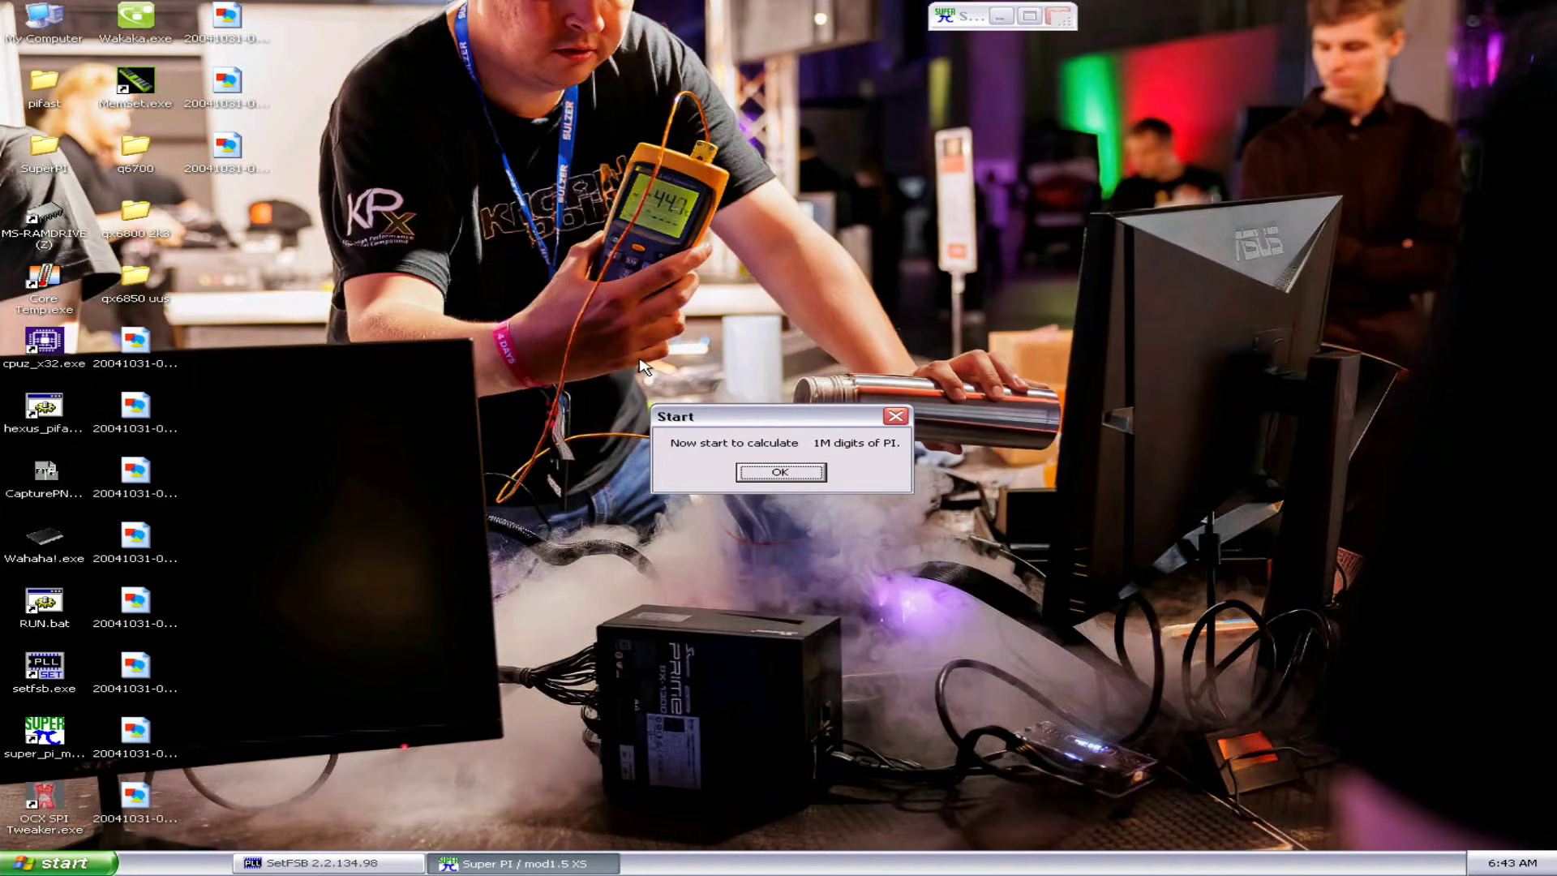
{"action": "key", "text": "Return"}
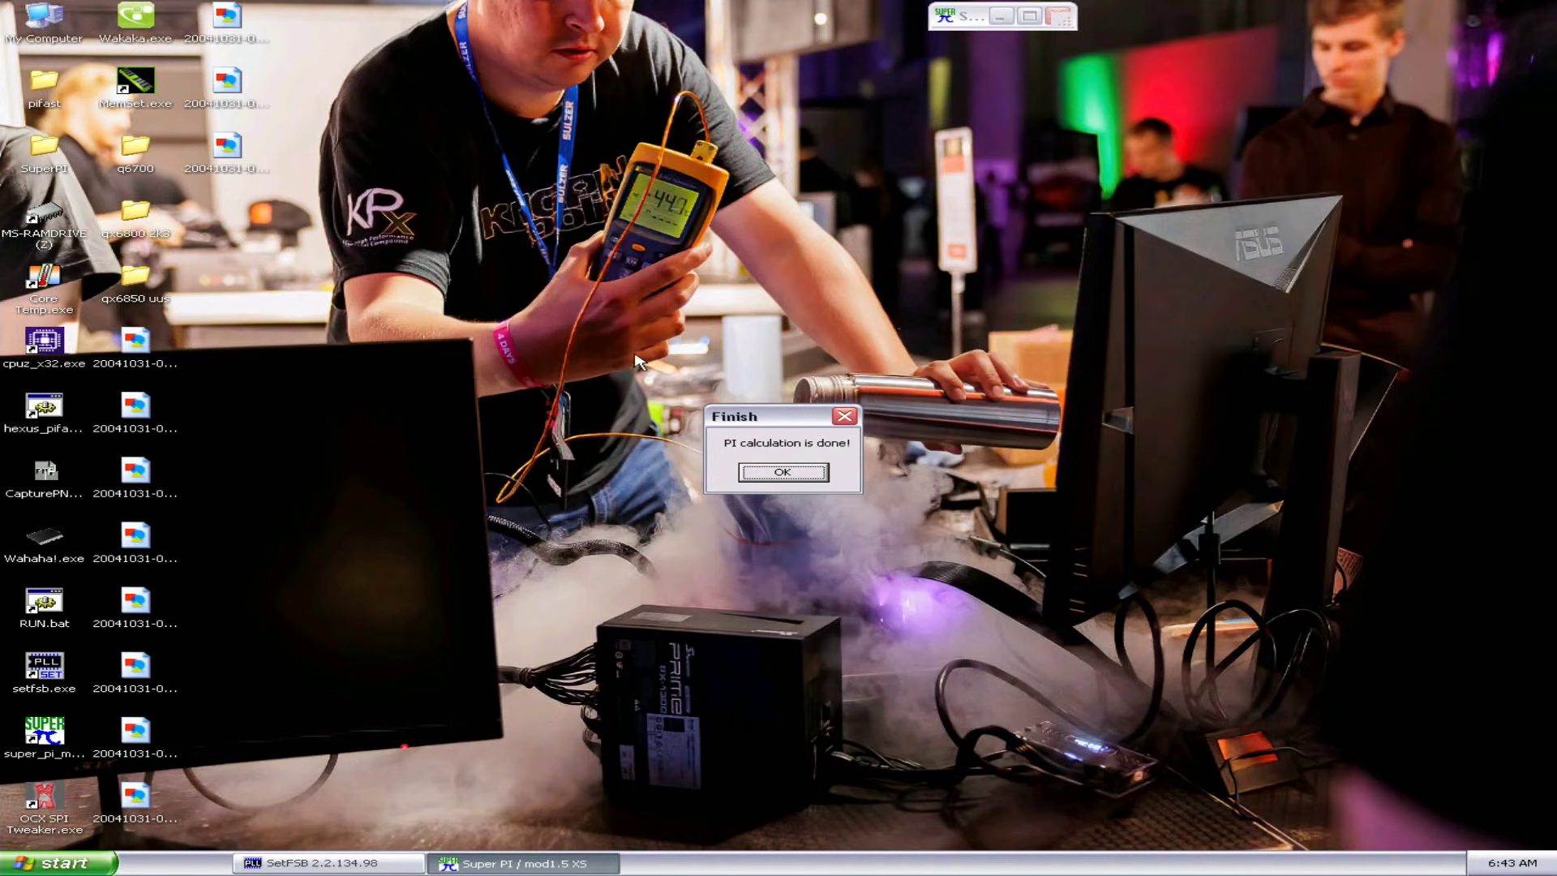
- Tile the Super PI result window, place CPU-Z windows with CPU and Memory details beside it and capture the screen
{"action": "right_click", "coordinate": [852, 863]}
{"action": "left_click", "coordinate": [932, 793]}
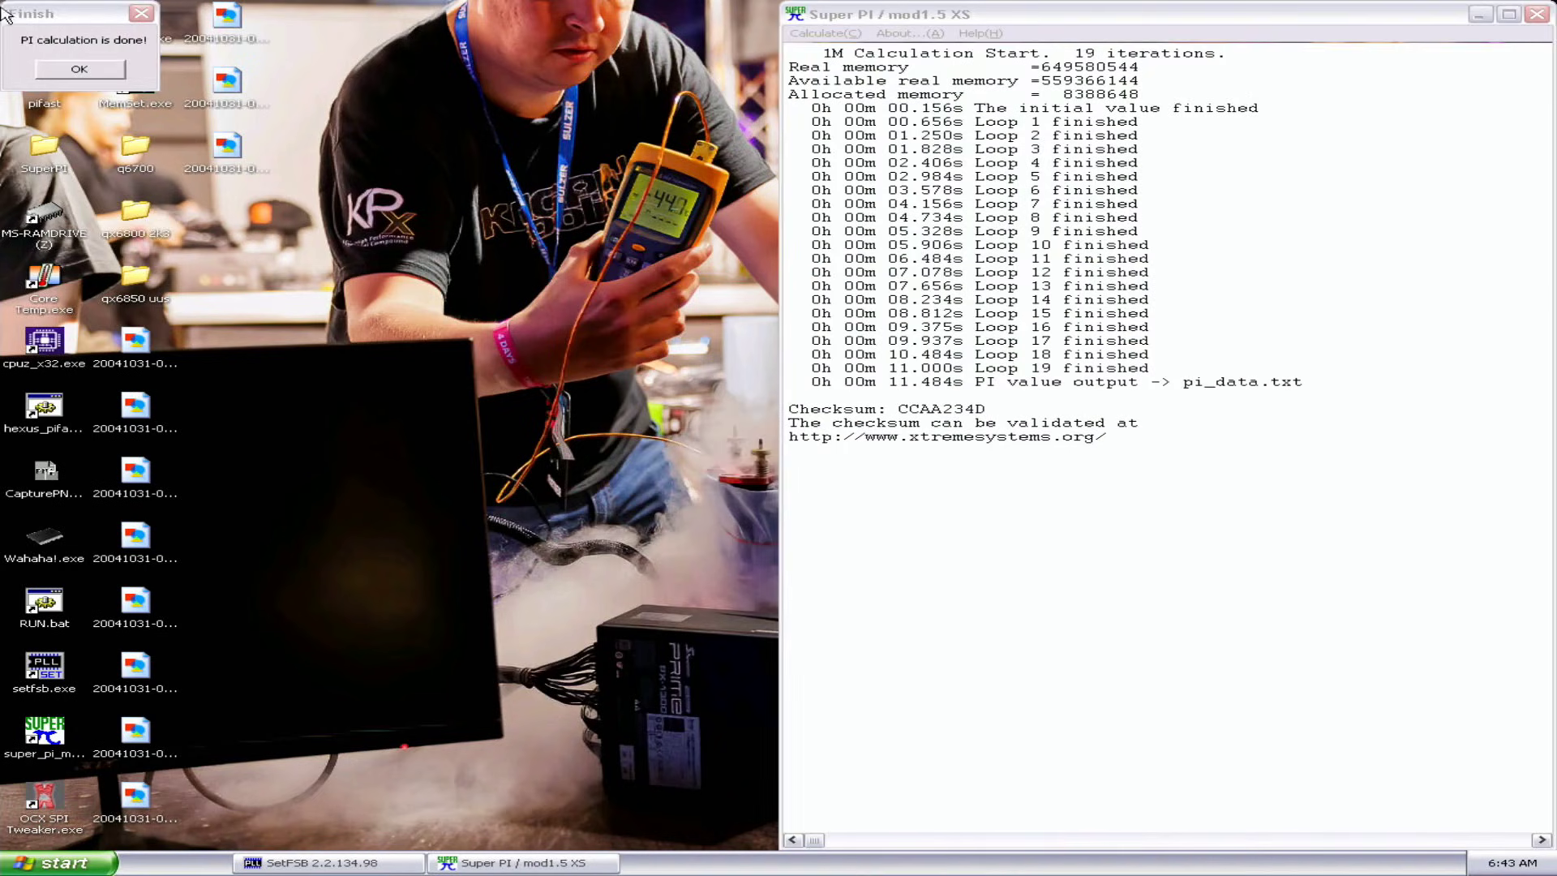
{"action": "double_click", "coordinate": [72, 344]}
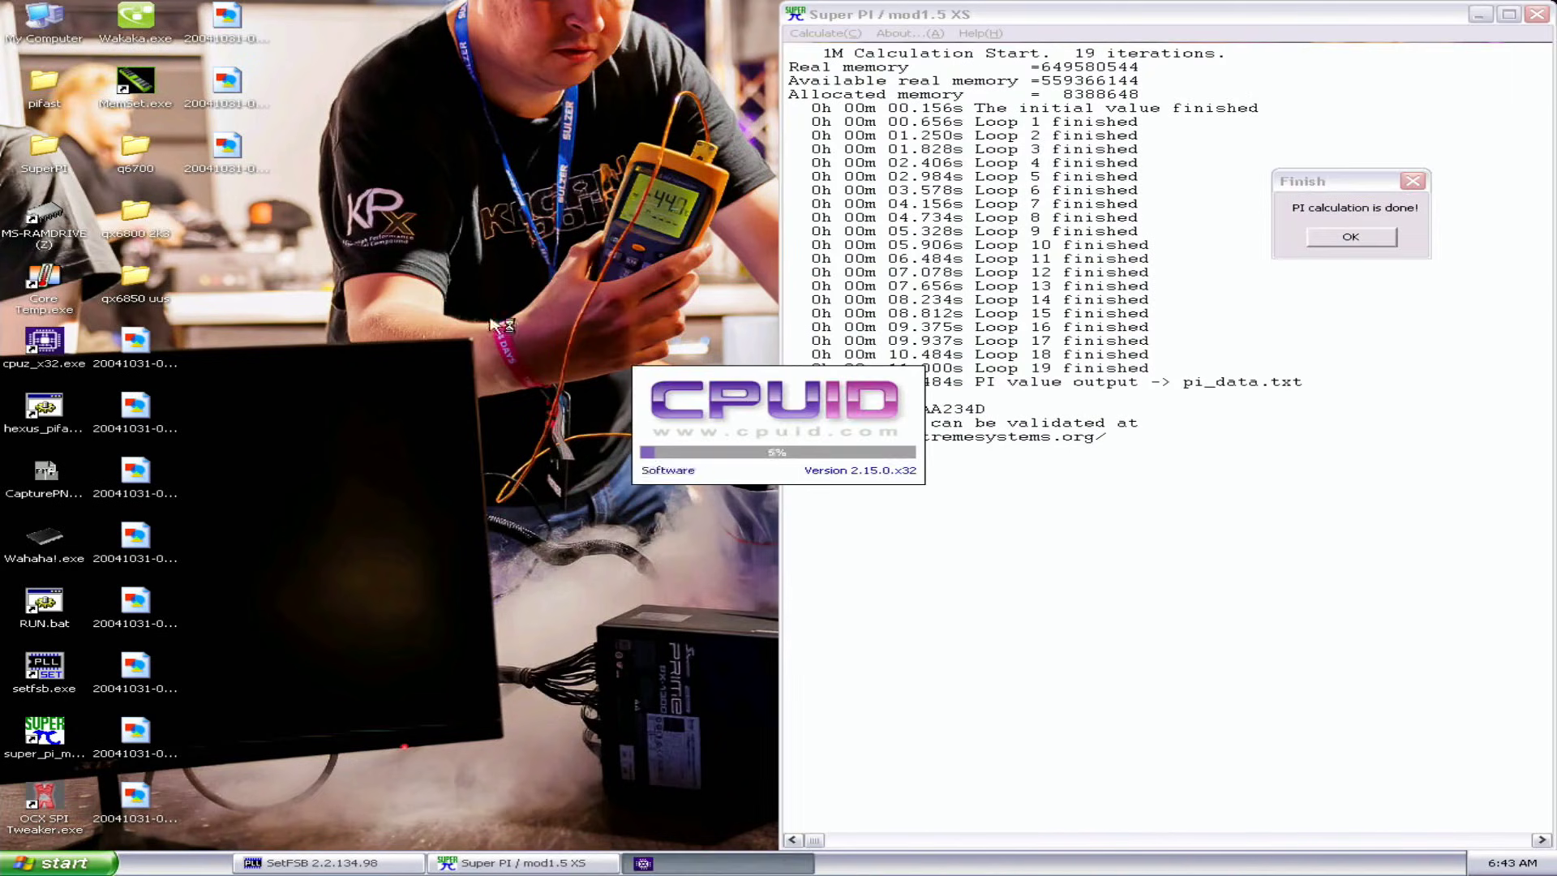
{"action": "left_click_drag", "start_coordinate": [775, 268], "coordinate": [516, 22]}
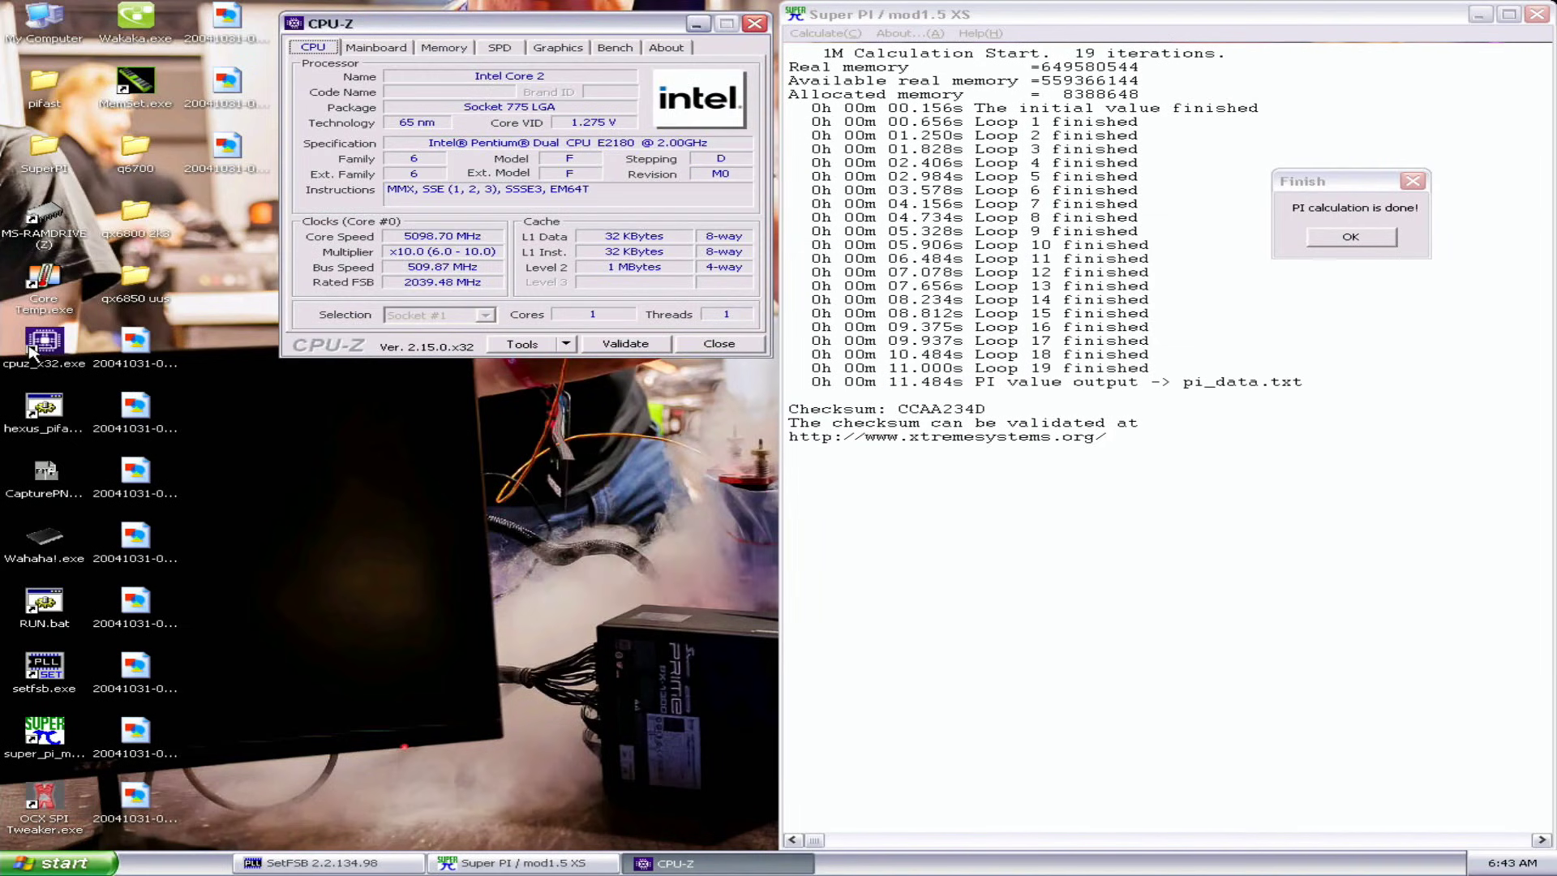
{"action": "double_click", "coordinate": [36, 351]}
{"action": "left_click", "coordinate": [698, 289]}
{"action": "left_click_drag", "start_coordinate": [715, 272], "coordinate": [465, 393]}
{"action": "left_click", "coordinate": [45, 474]}
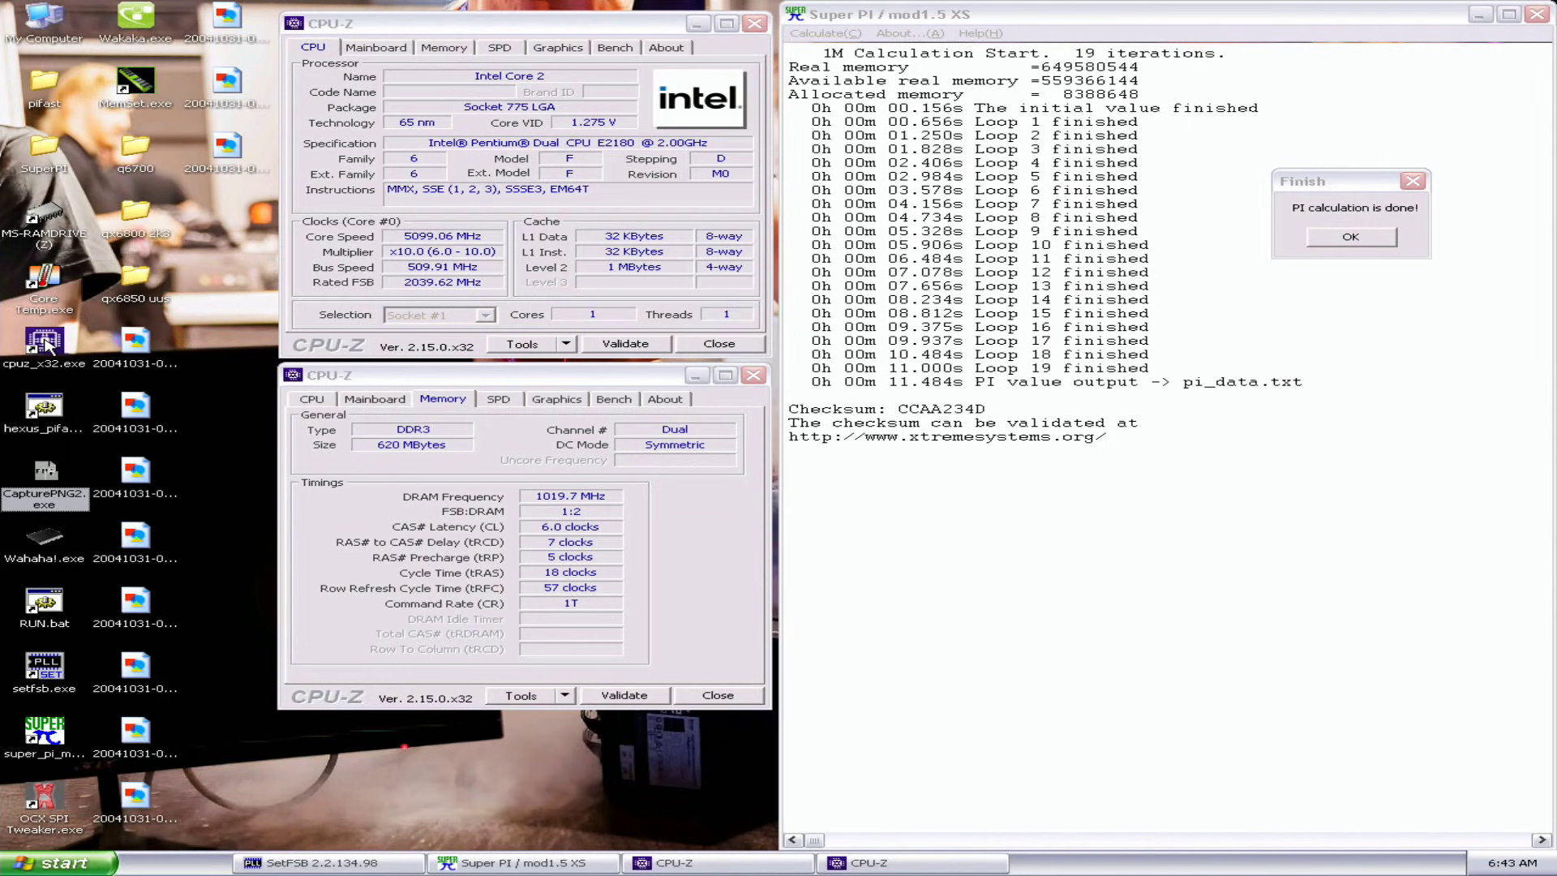
- Add a CPU-Z window with Mainboard details over the lower part of the Super PI result and capture the screen again
{"action": "double_click", "coordinate": [46, 343]}
{"action": "left_click", "coordinate": [645, 289]}
{"action": "left_click_drag", "start_coordinate": [663, 272], "coordinate": [906, 477]}
{"action": "left_click", "coordinate": [49, 487]}
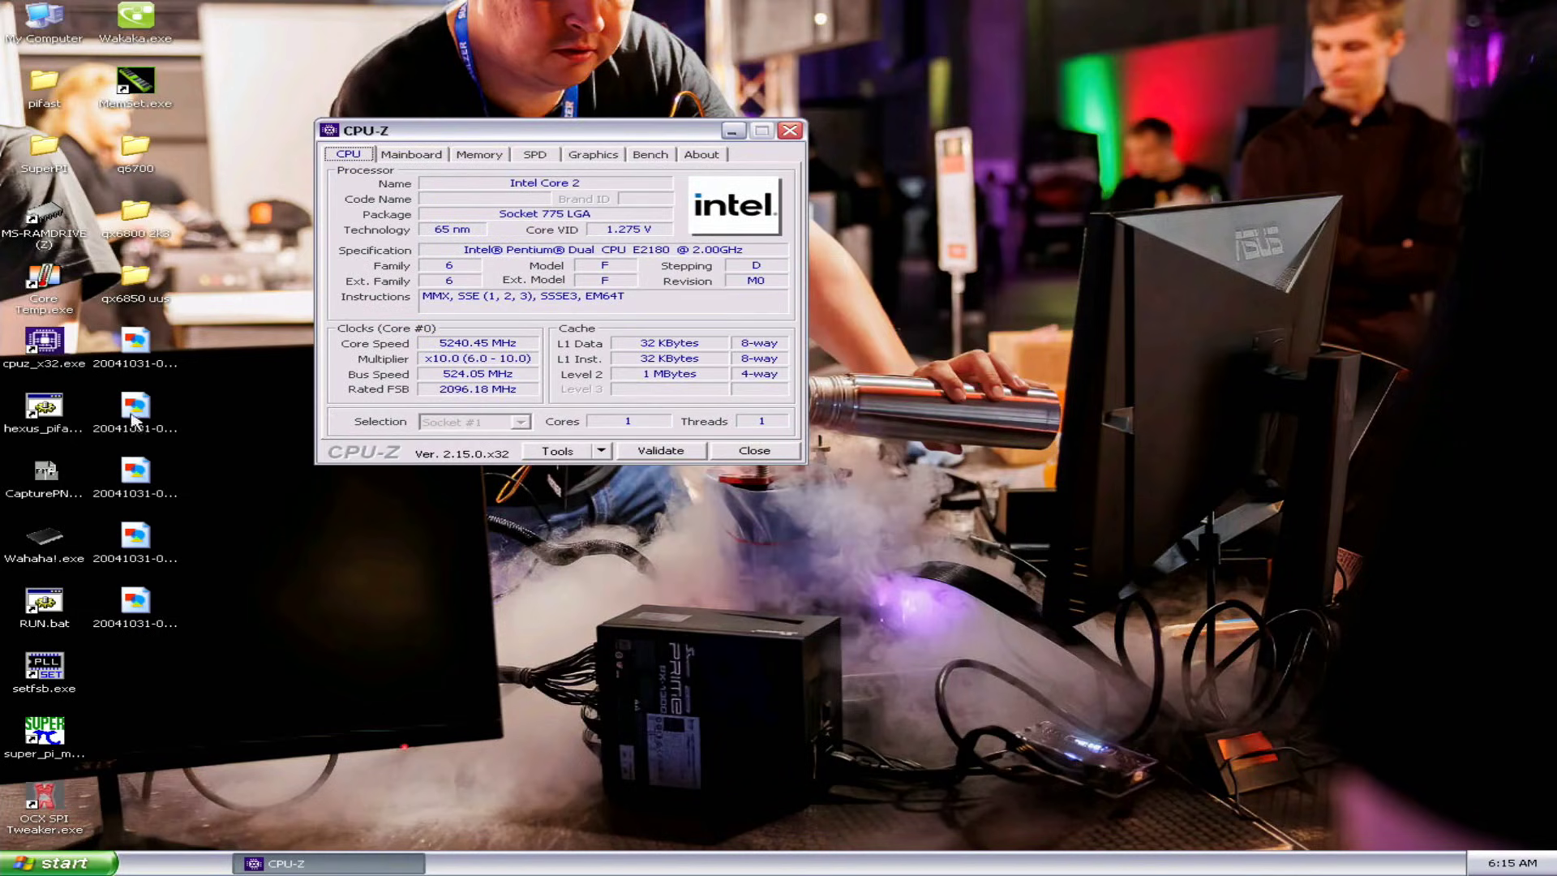
- Launch SetFSB with the CPU-Z window kept open
{"action": "double_click", "coordinate": [45, 667]}
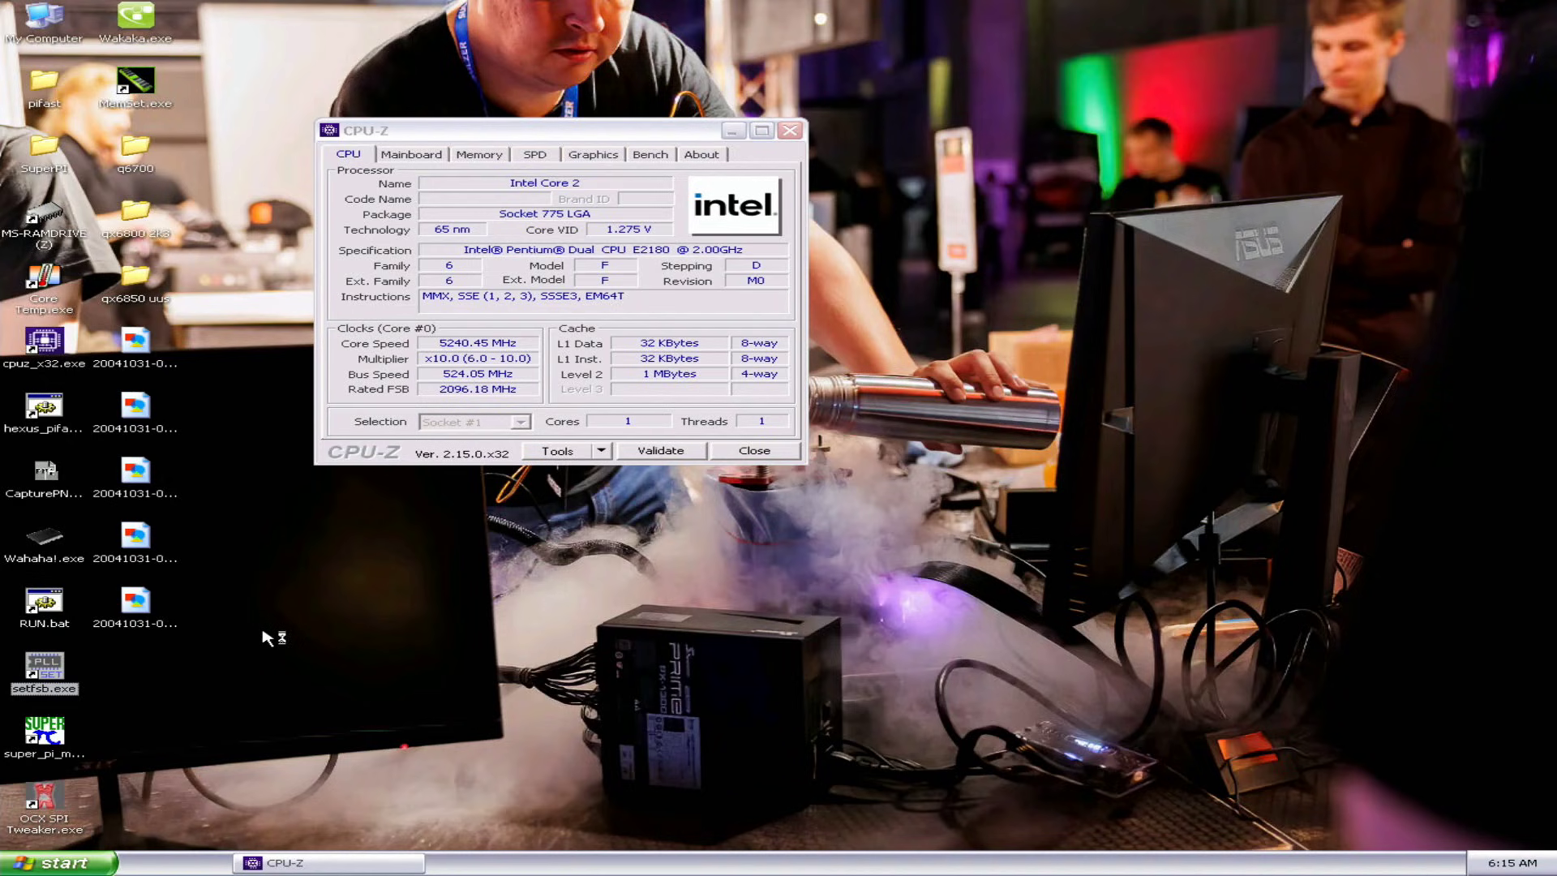